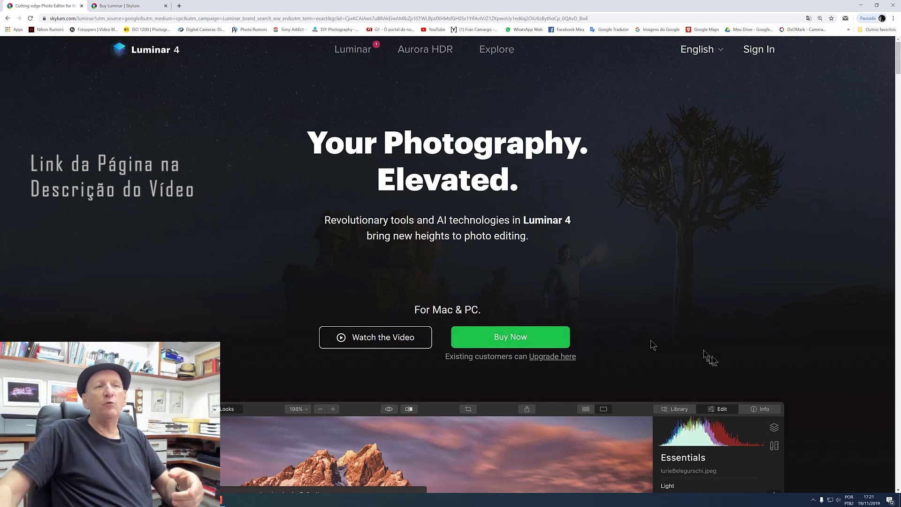
Show the Buy Luminar page on the Skylum website.
click(136, 6)
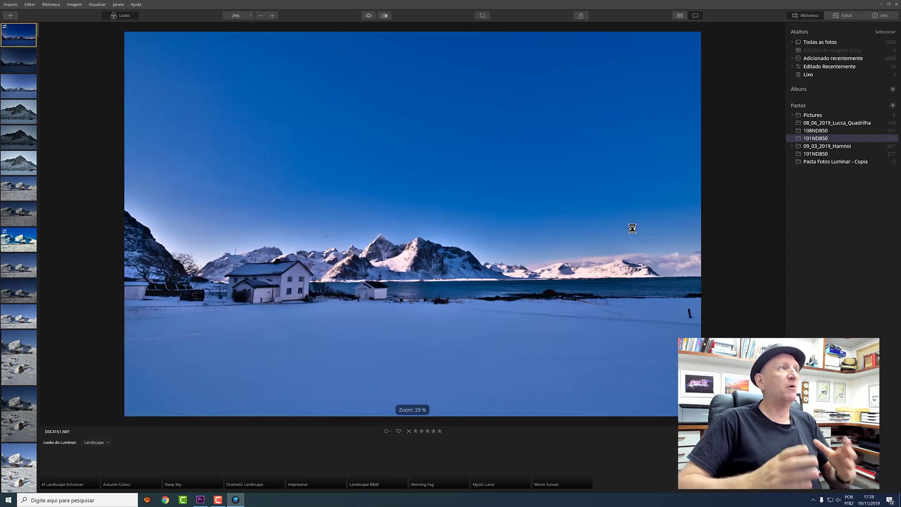
Switch to Luminar 4 and add the image folder "Pasta Fotos Luminar" to the library.
click(14, 19)
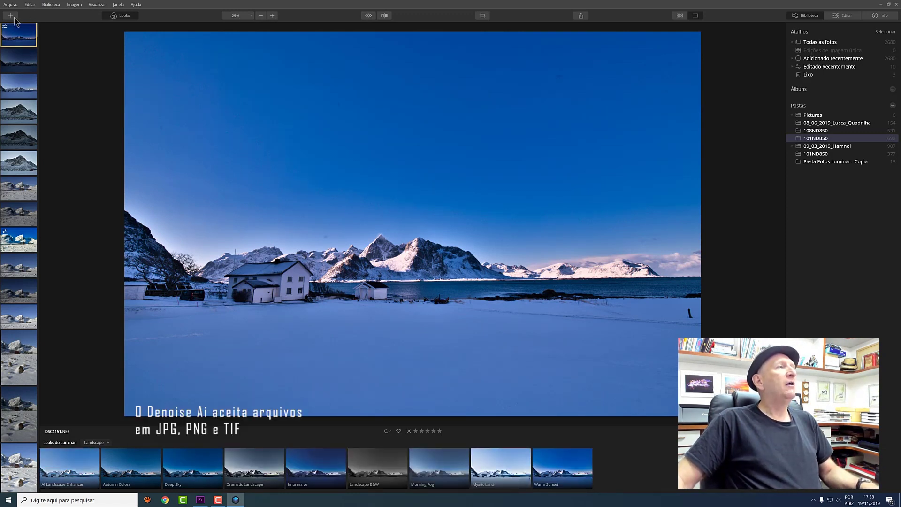
click(14, 19)
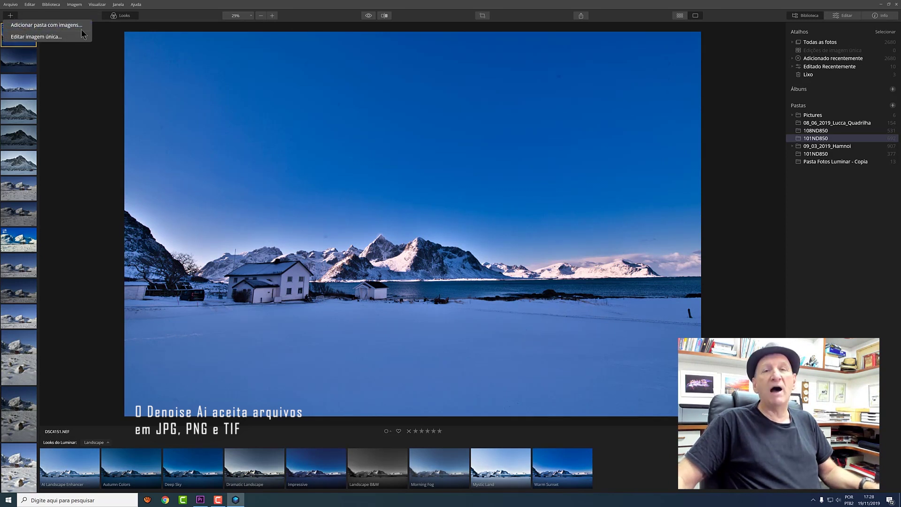
click(44, 25)
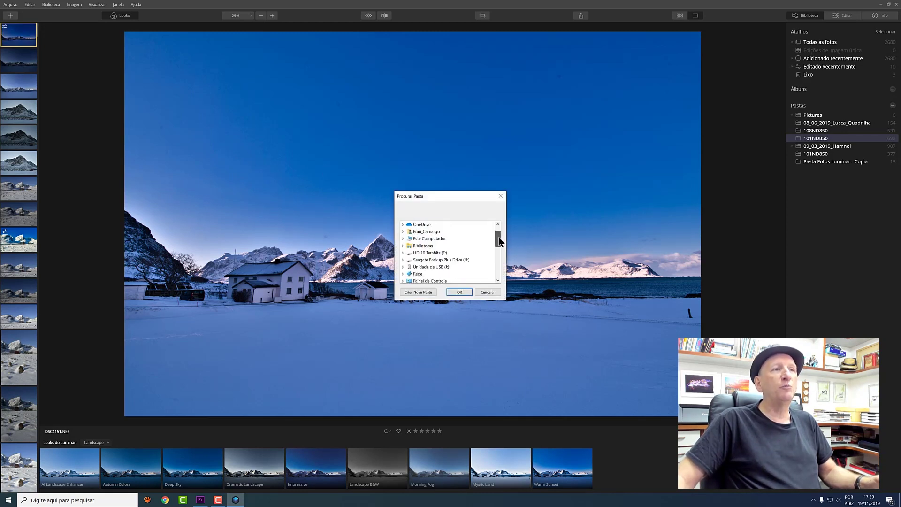
drag(499, 232, 499, 263)
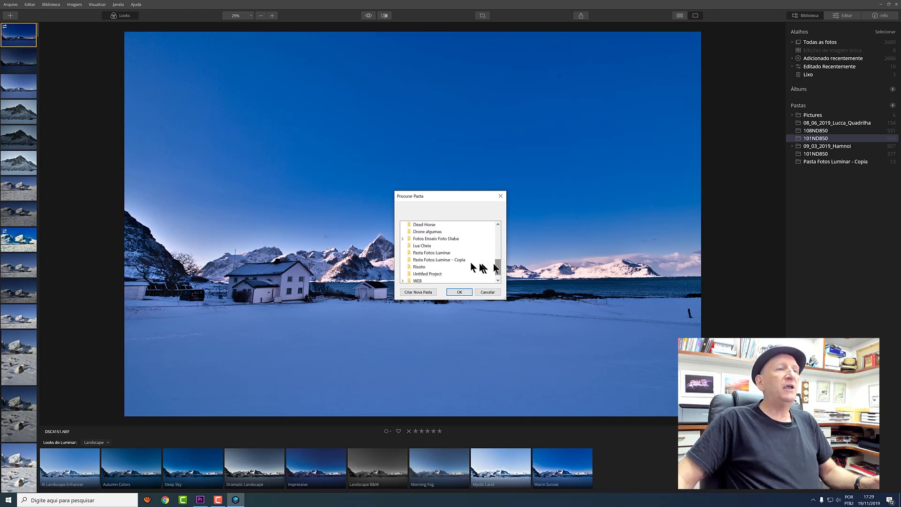
click(444, 254)
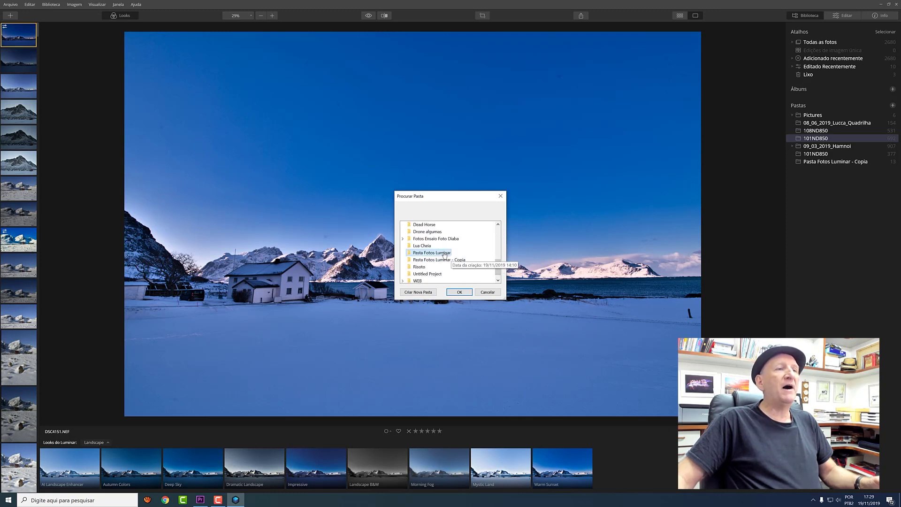
click(460, 290)
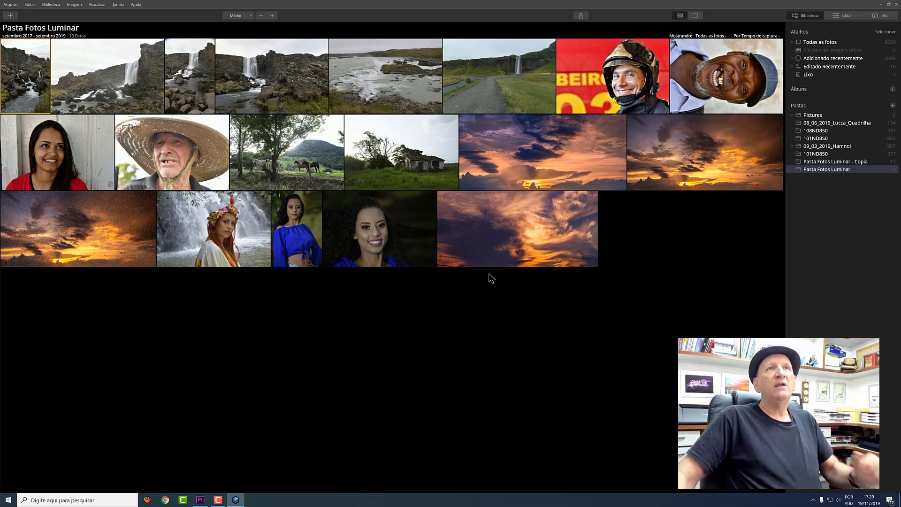
Compare the folder's gallery and single-image views, ending on the single image, and check the available export options.
click(696, 17)
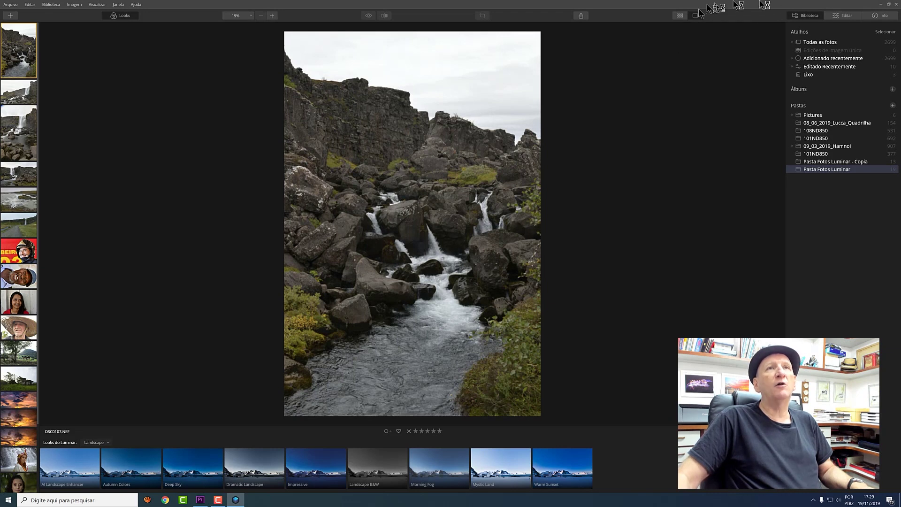
click(679, 15)
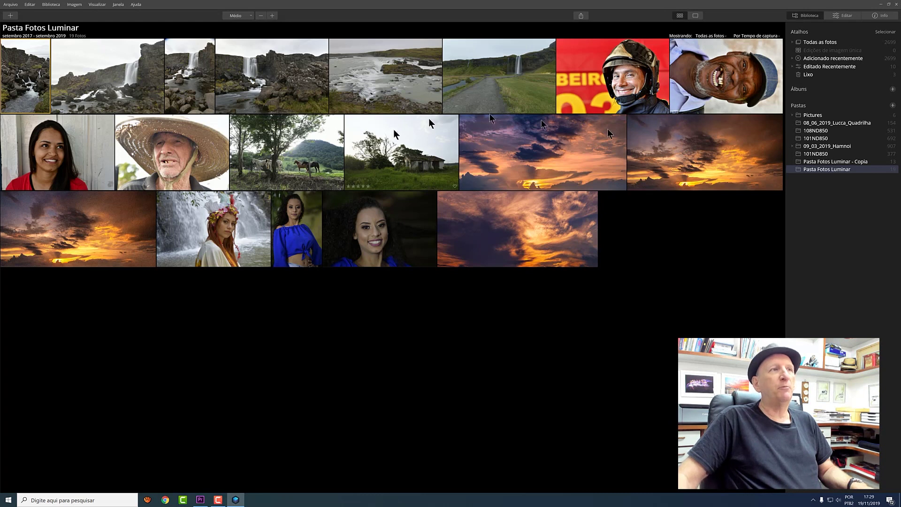
click(697, 17)
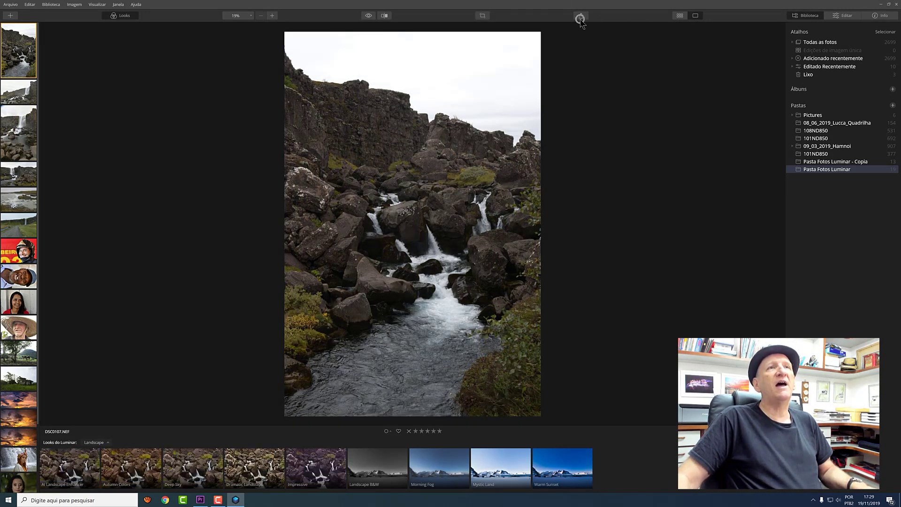
click(582, 17)
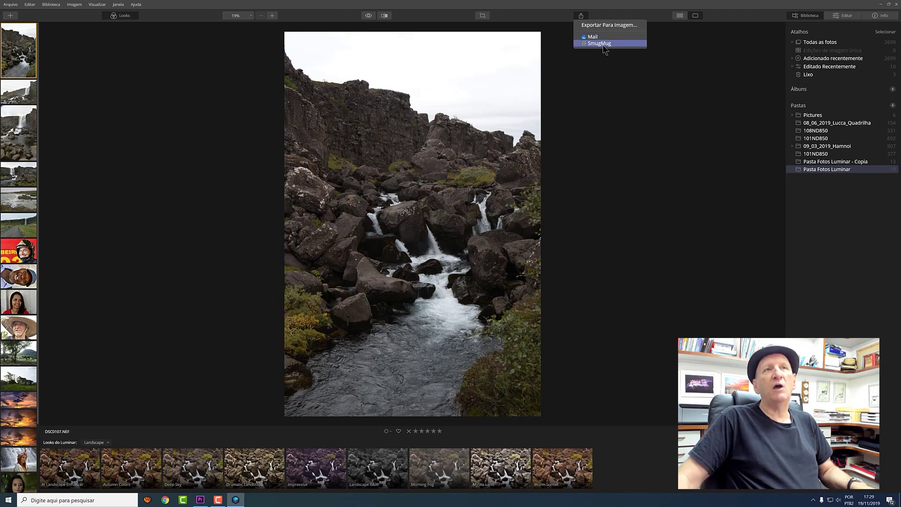
click(582, 18)
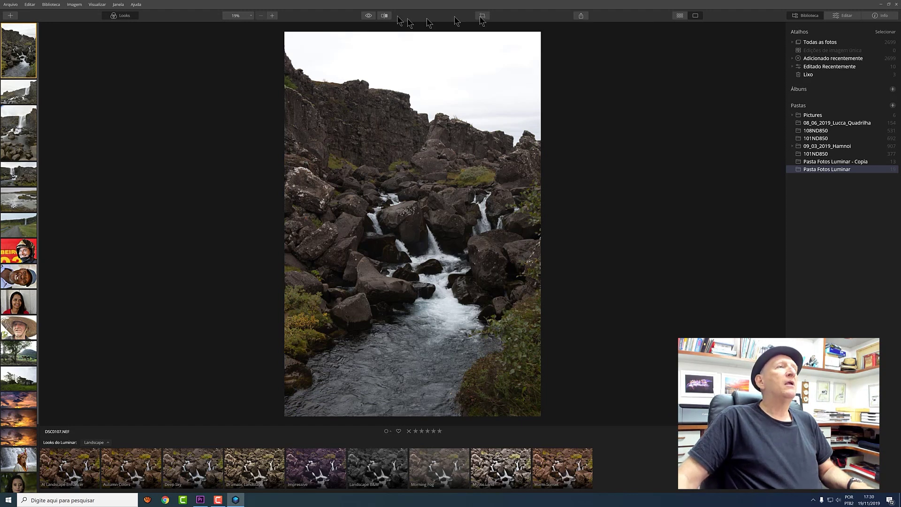
View the rocky stream photo at 50%, 100% and 25% zoom.
click(250, 17)
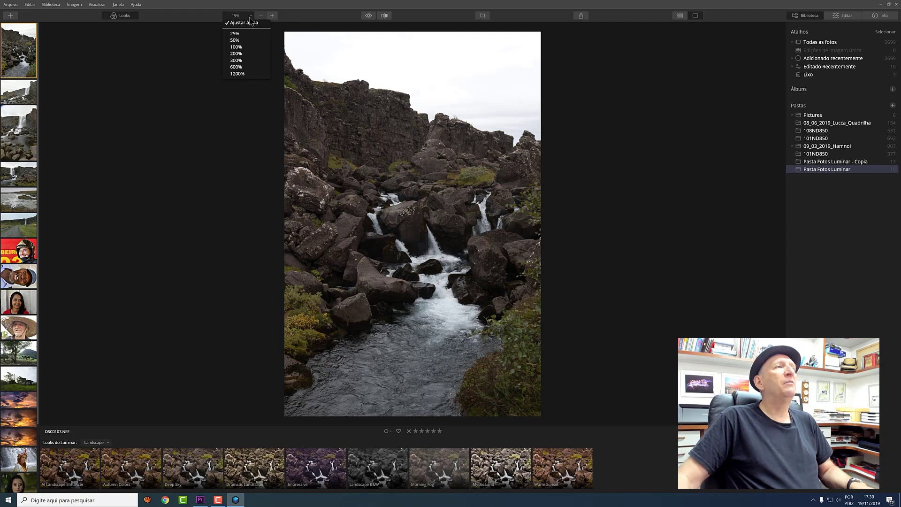
click(234, 40)
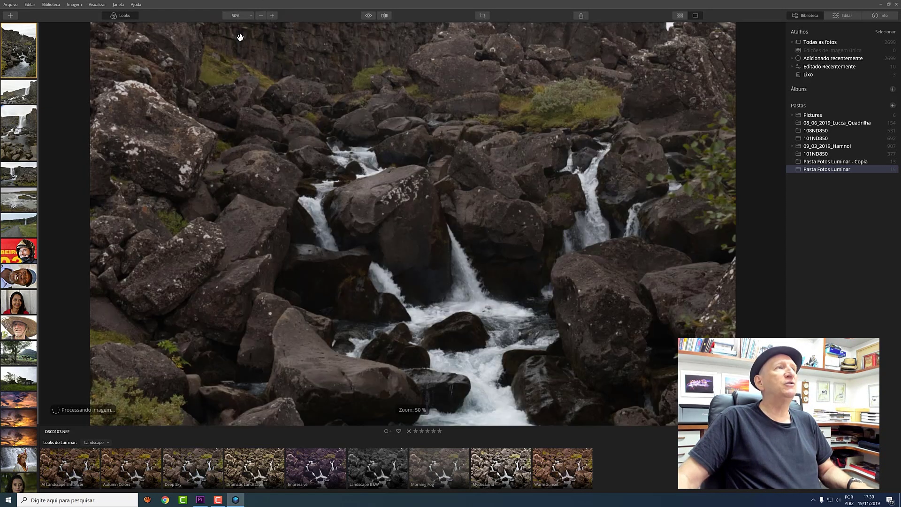
click(251, 16)
click(246, 46)
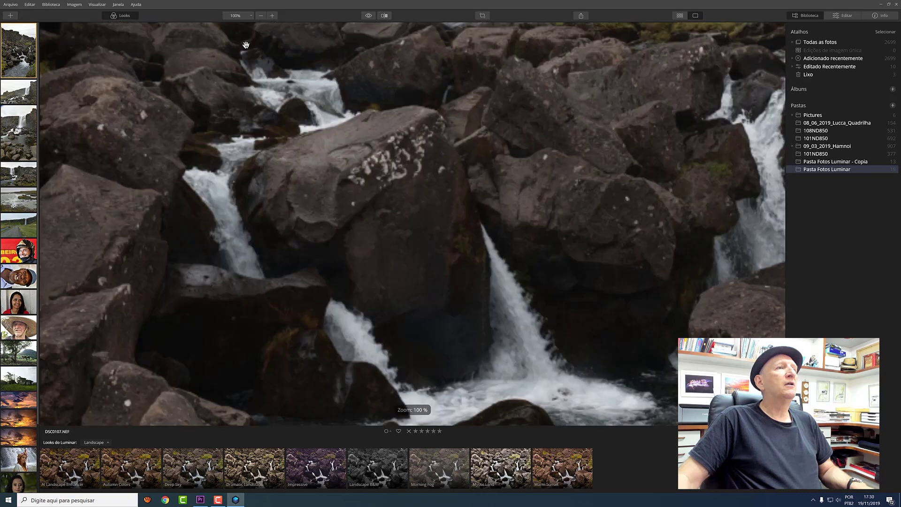
click(251, 16)
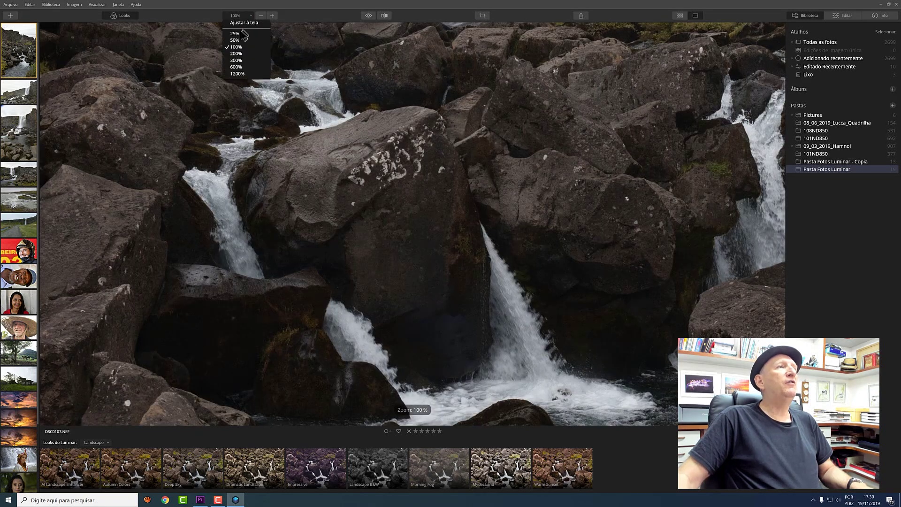
click(244, 34)
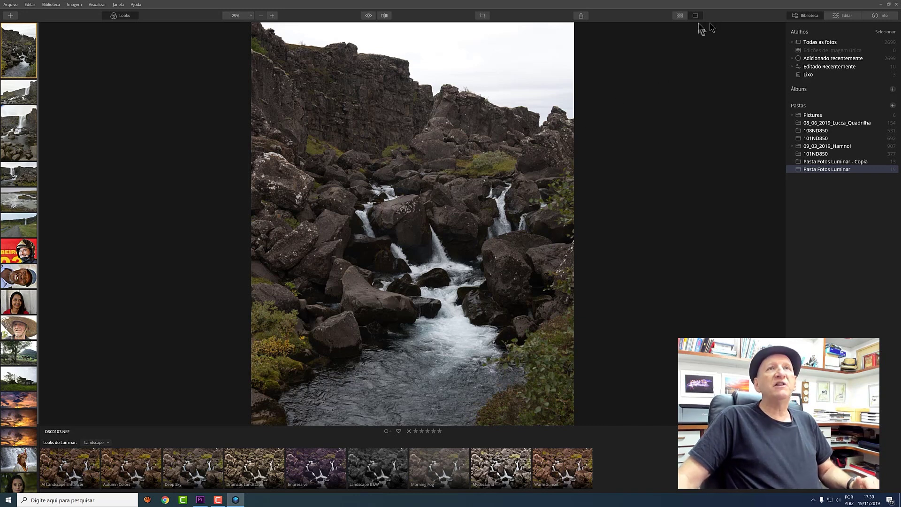
Go to the gallery and back to the single stream photo, and browse the folder's filmstrip thumbnails.
click(682, 16)
click(695, 17)
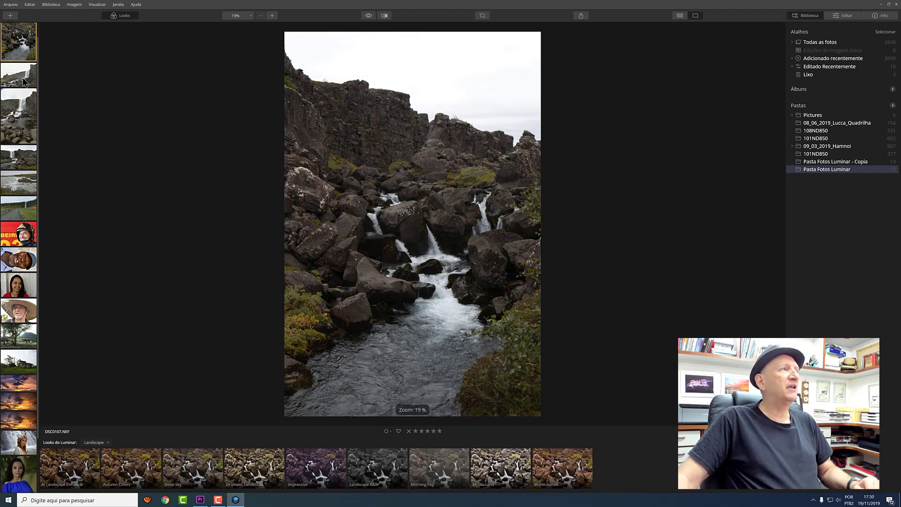
scroll(23, 82, down, 2)
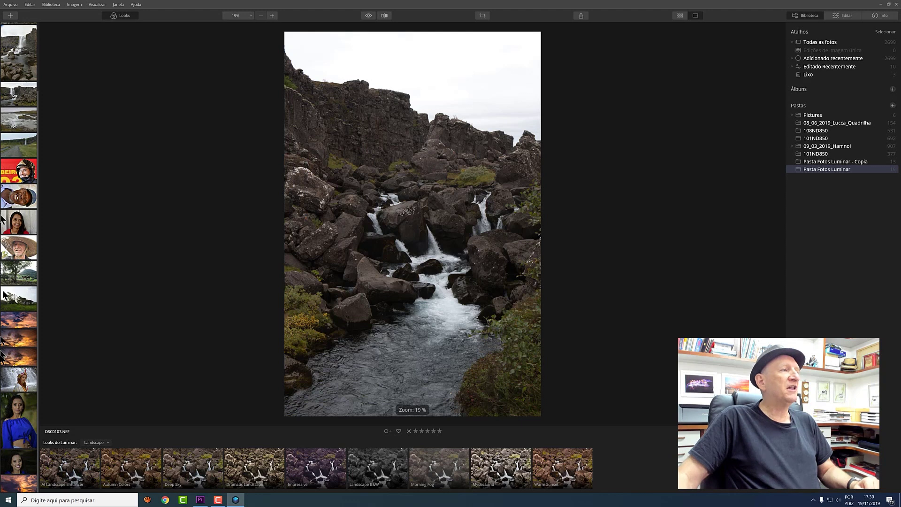
scroll(12, 103, up, 3)
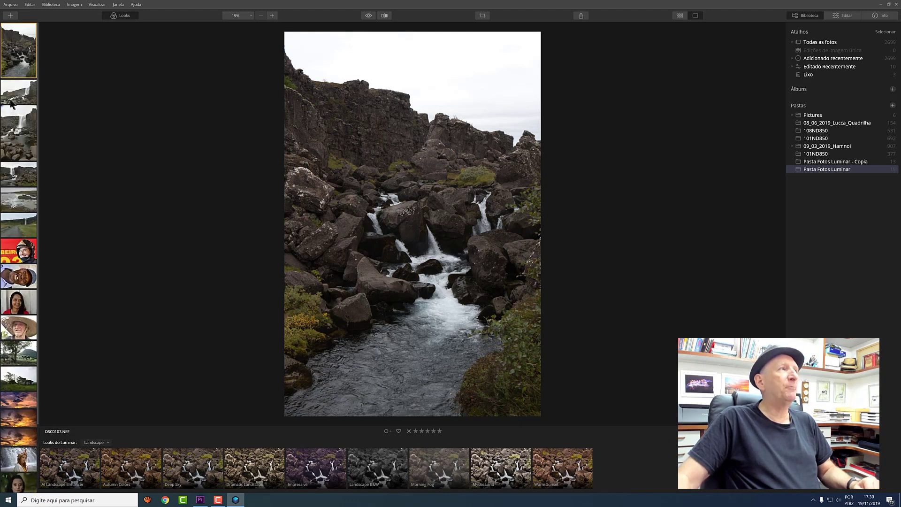
scroll(11, 103, down, 2)
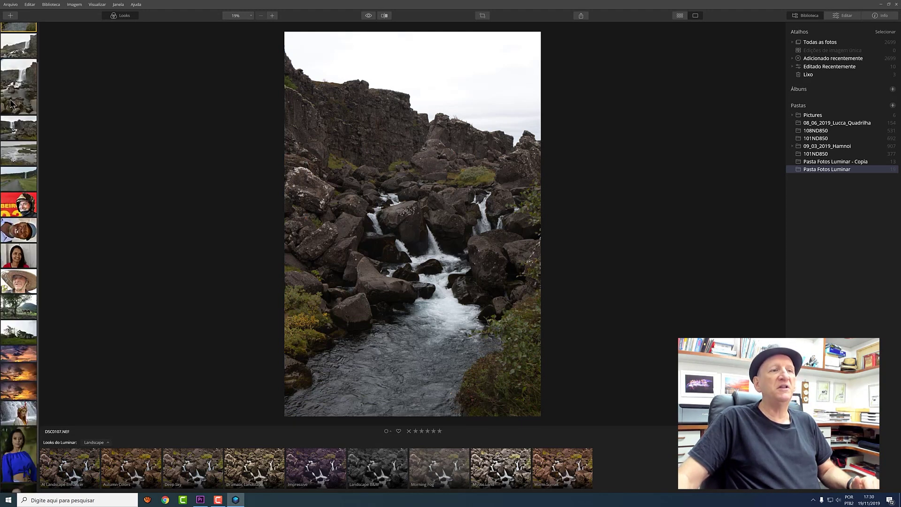
scroll(10, 104, up, 2)
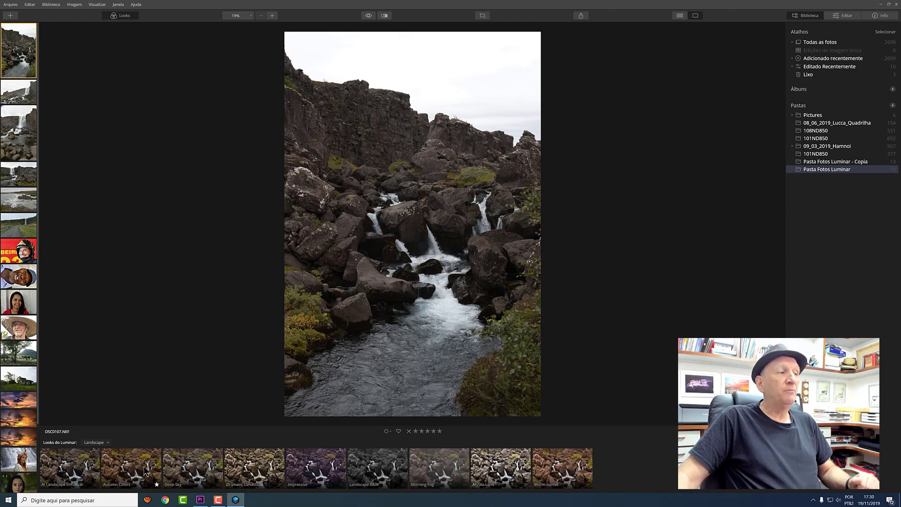
Try each Landscape look on the stream photo in turn, from AI Landscape Enhancer at amount 100 through Warm Sunset.
click(81, 479)
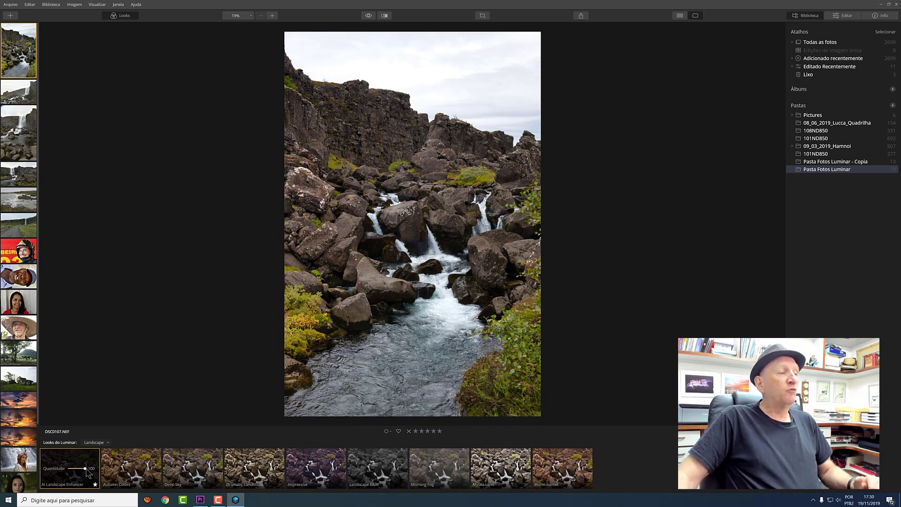
drag(82, 469, 94, 472)
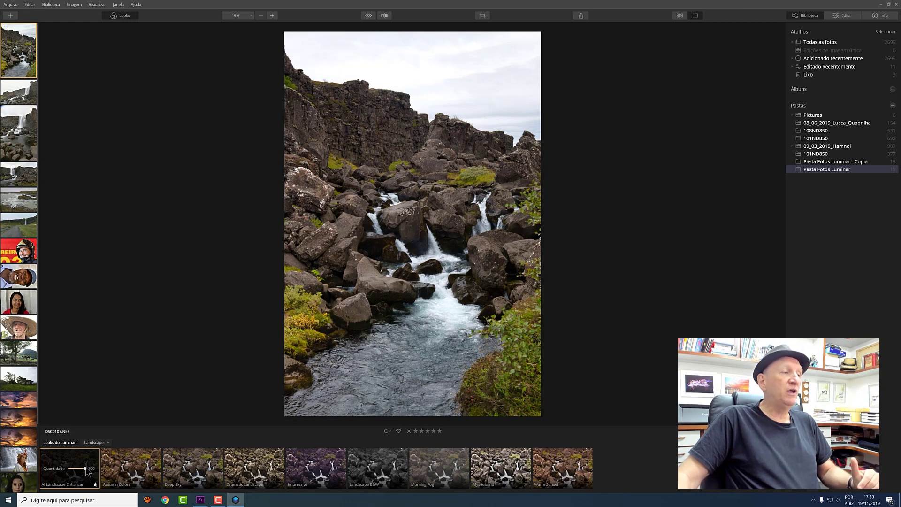
click(127, 471)
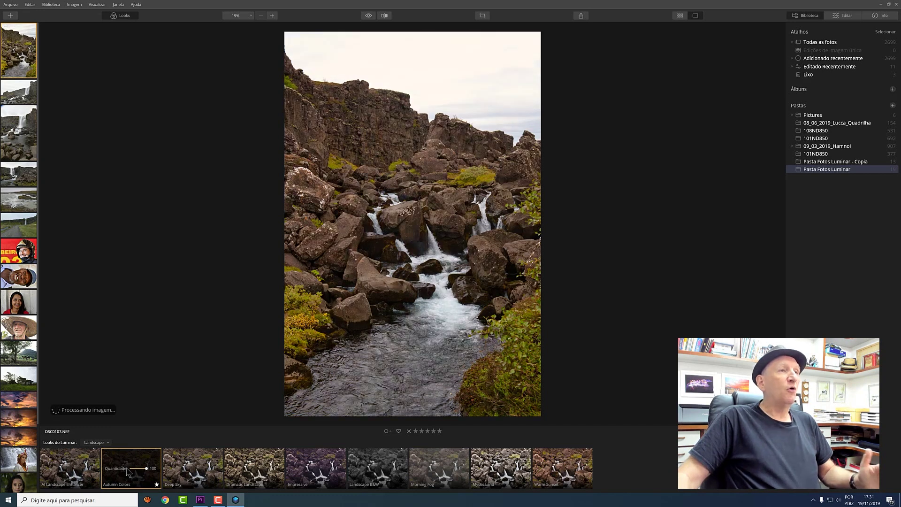
click(206, 467)
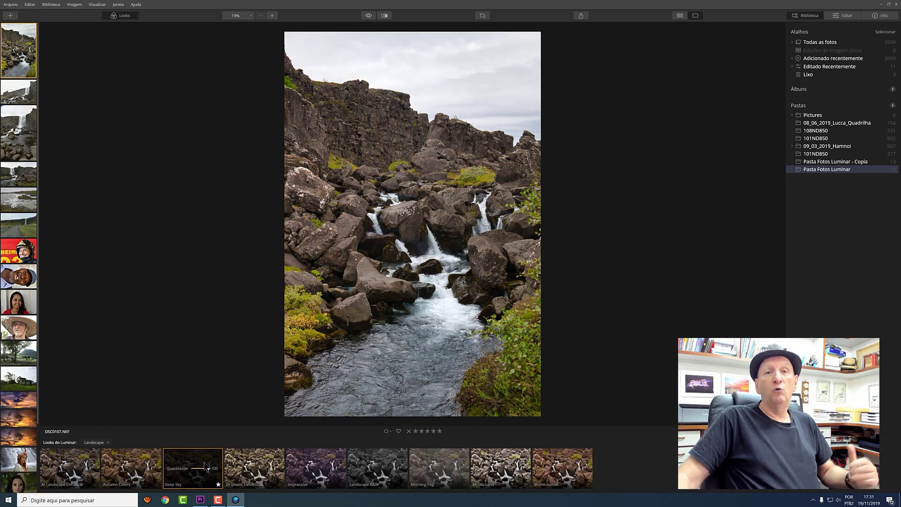
click(253, 467)
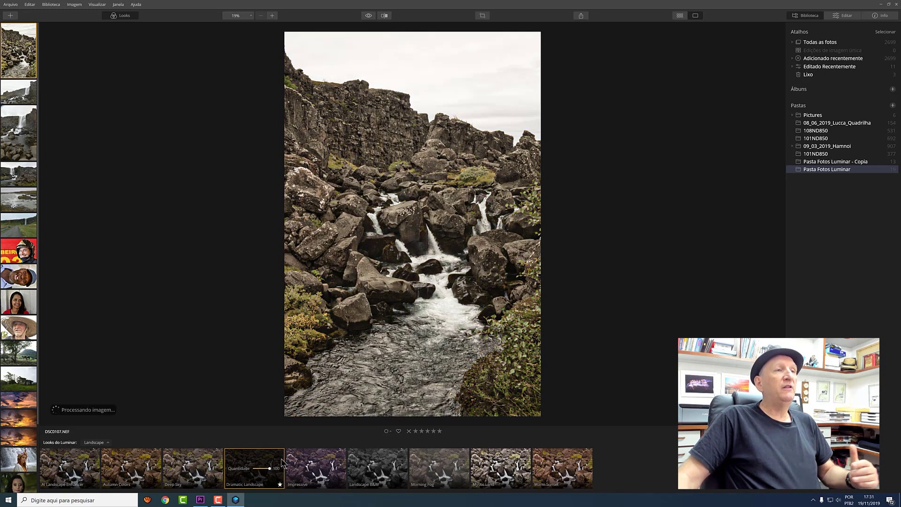
click(313, 466)
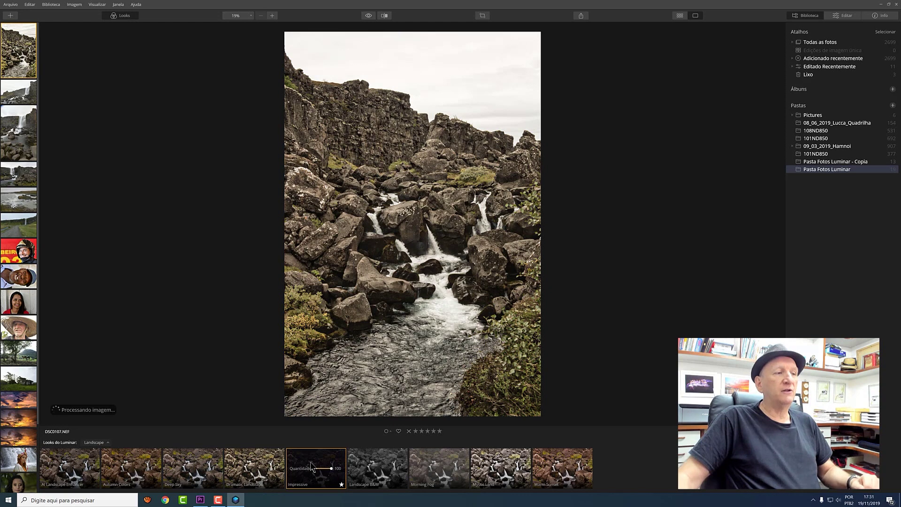
click(367, 462)
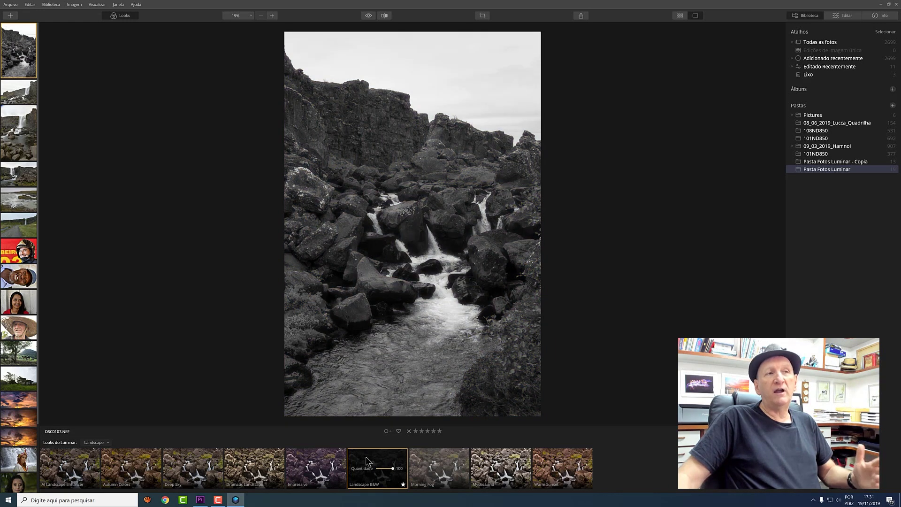
click(446, 466)
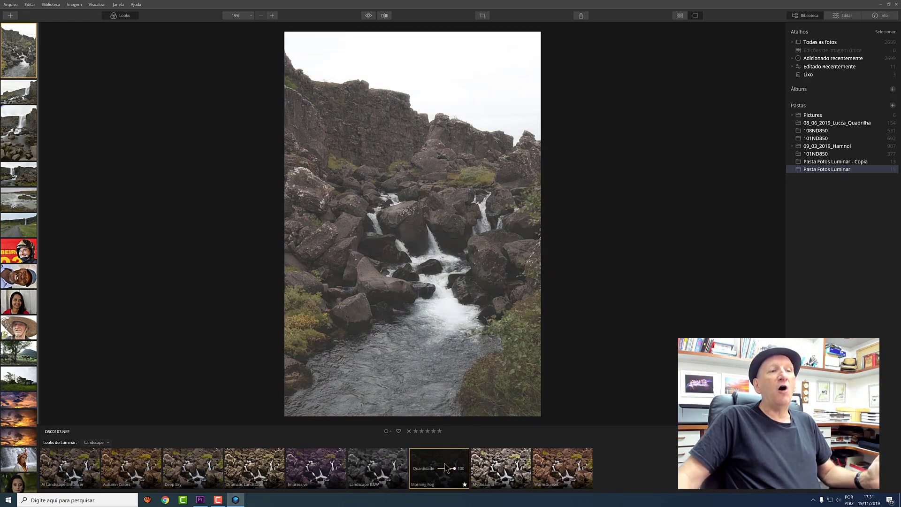
click(508, 471)
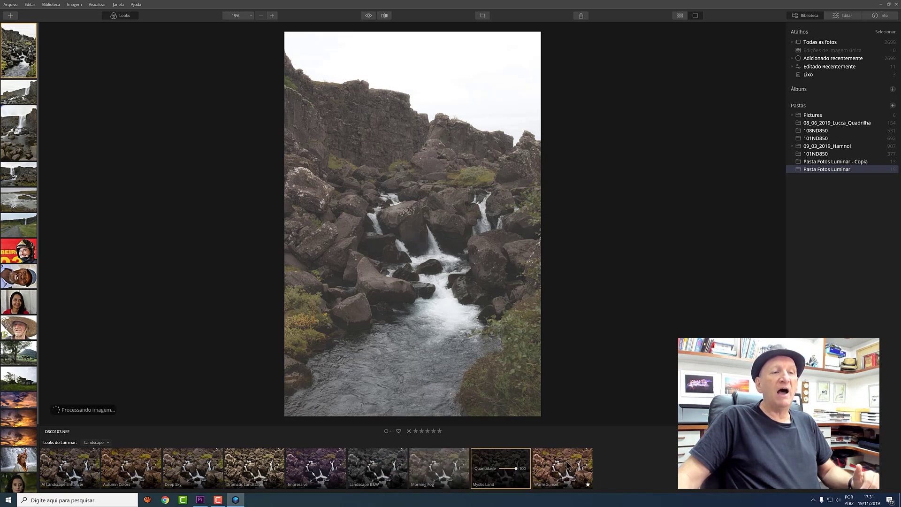
click(568, 466)
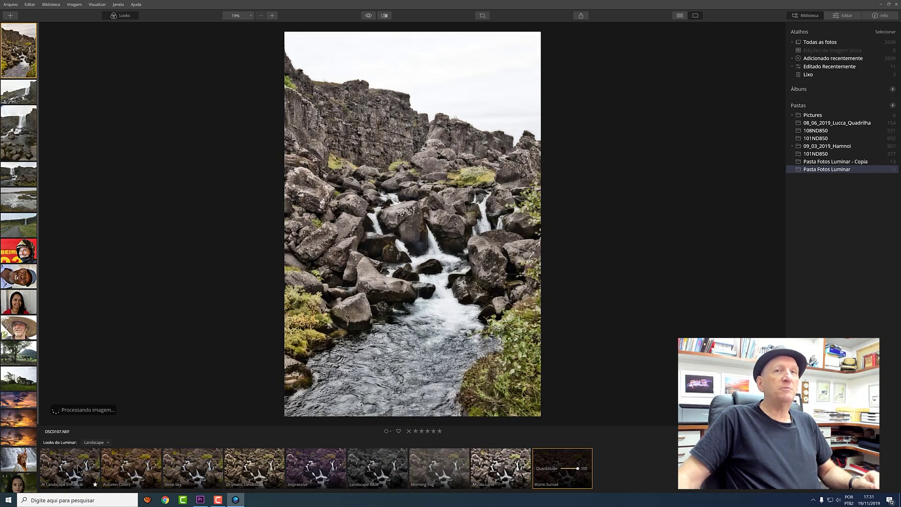
Apply the AI Landscape Enhancer look to the stream photo and switch the looks collection to Essentials.
click(80, 469)
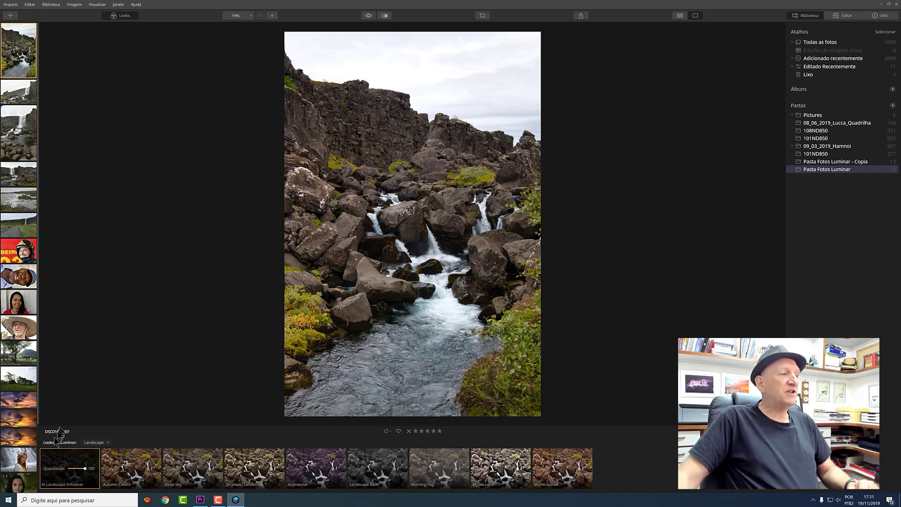
click(107, 444)
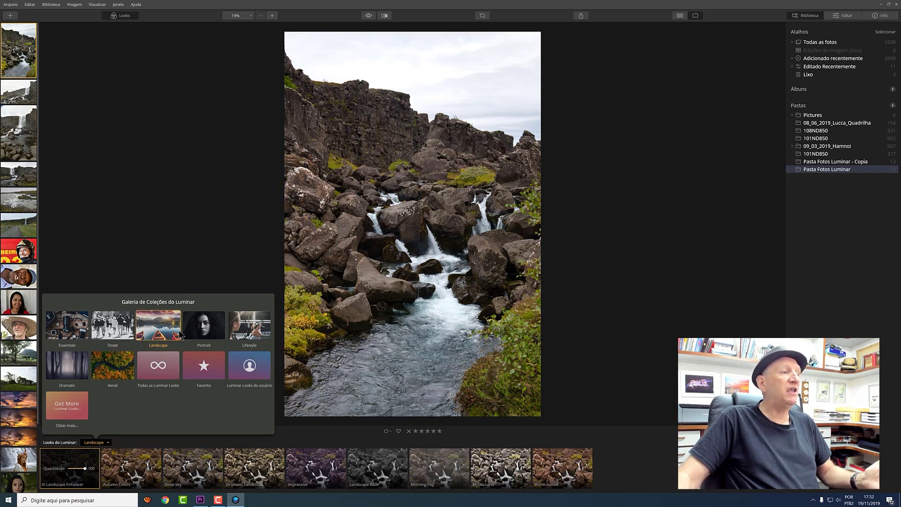
click(67, 327)
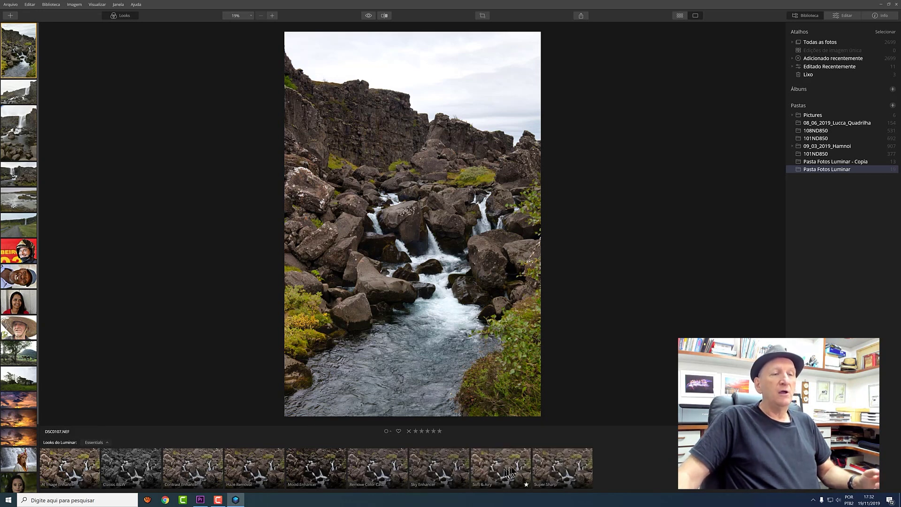
Try the Super Sharp and AI Image Enhancer looks on the stream photo.
click(542, 462)
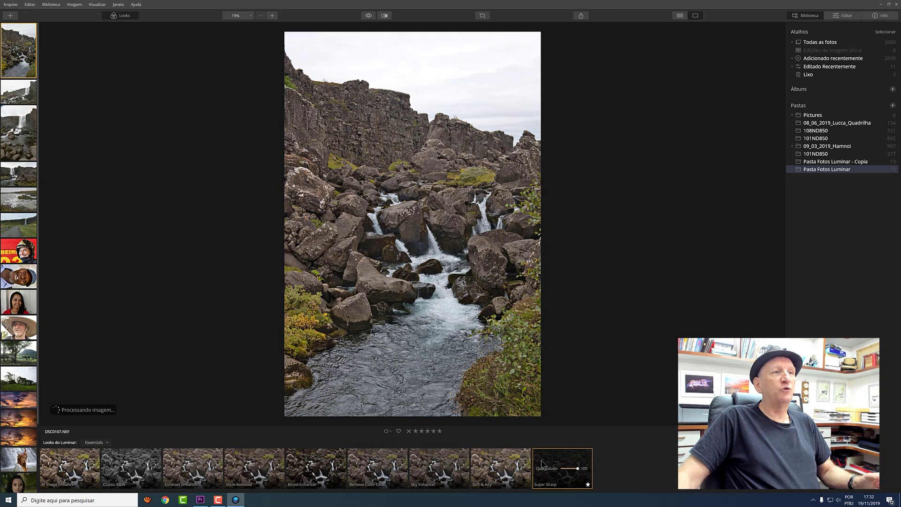
click(75, 472)
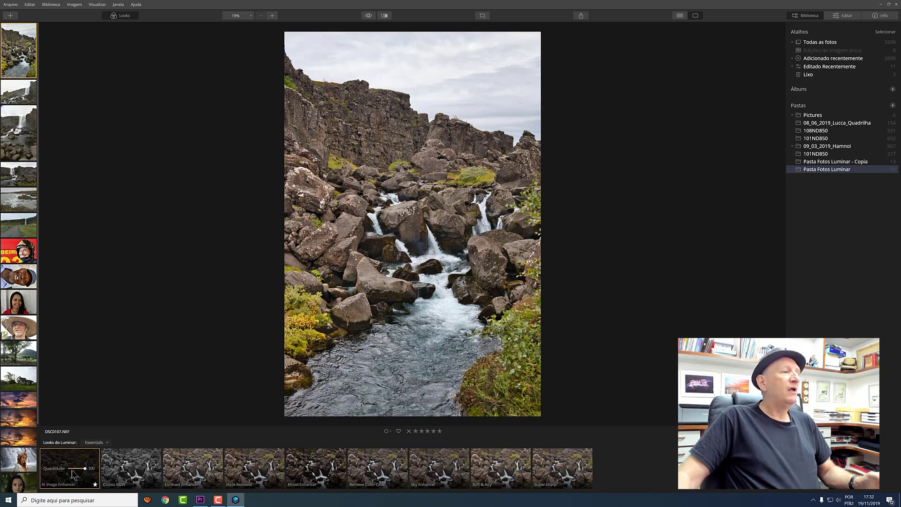
Switch the looks collection to Landscape and apply the Autumn Colors look to the stream photo.
click(106, 444)
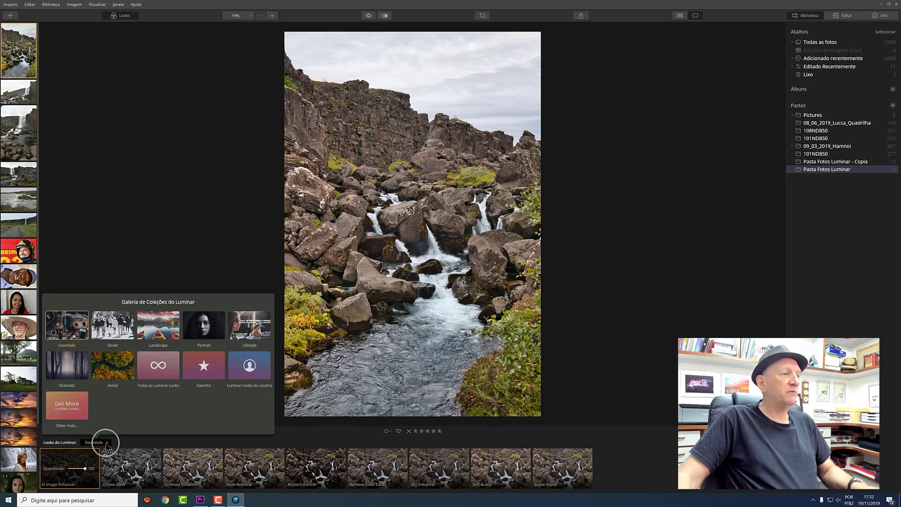
click(152, 327)
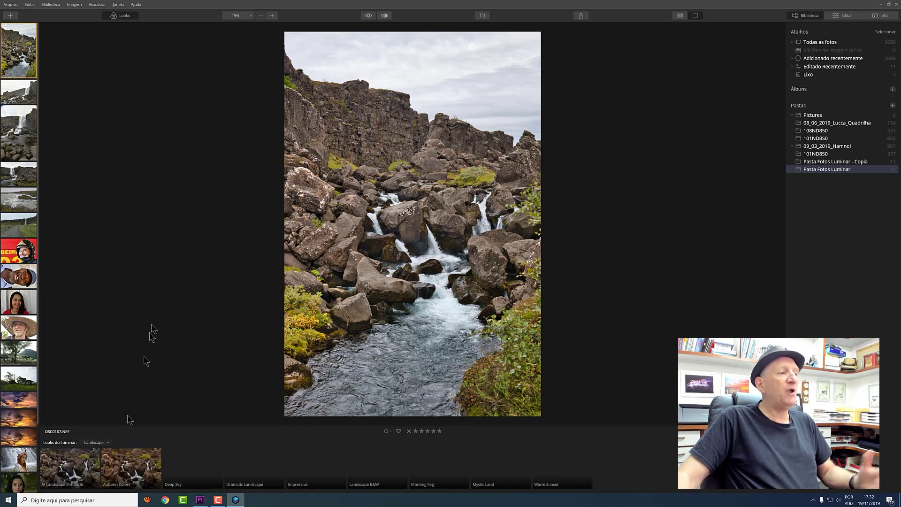
click(134, 473)
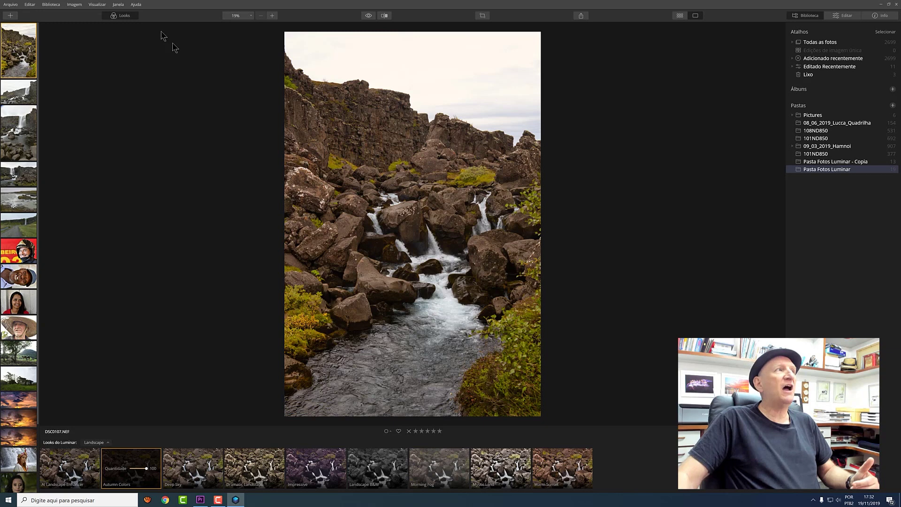
View the second 101ND850 folder and Pasta Fotos Luminar - Copia, and return to the Pasta Fotos Luminar folder.
click(15, 18)
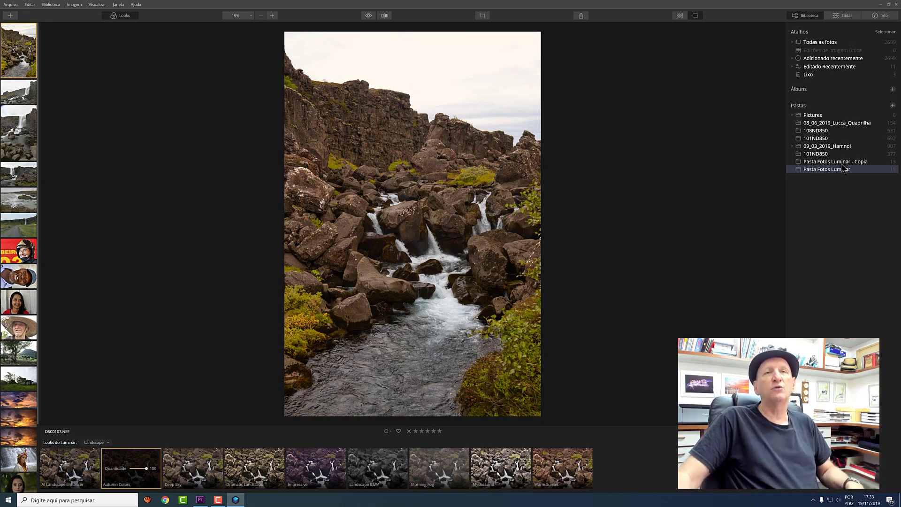
click(824, 155)
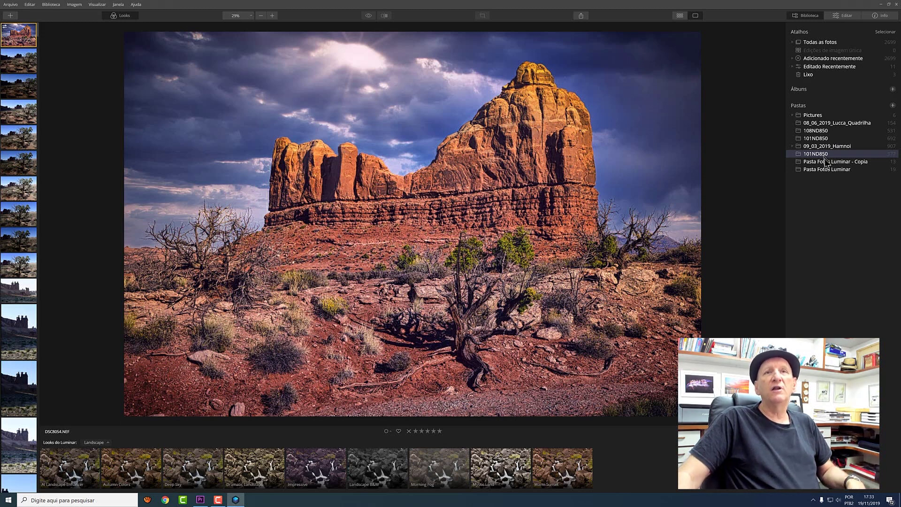
click(831, 162)
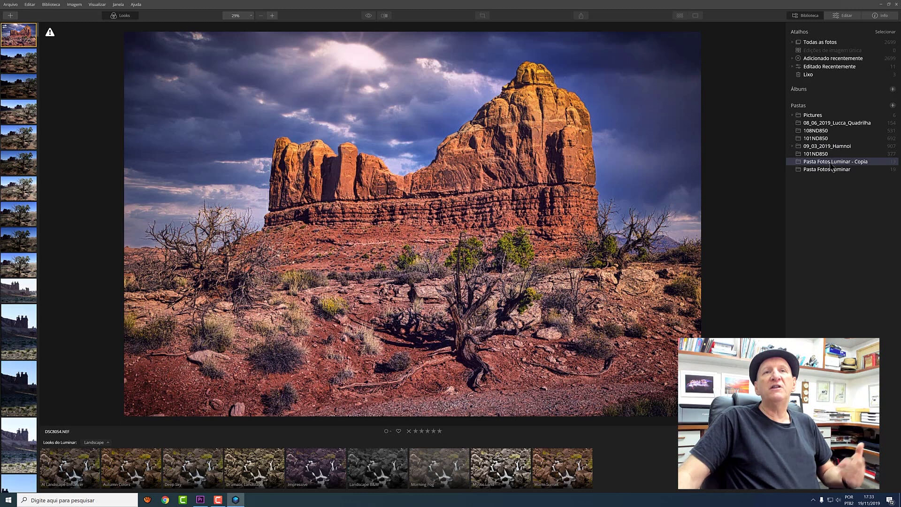
click(828, 170)
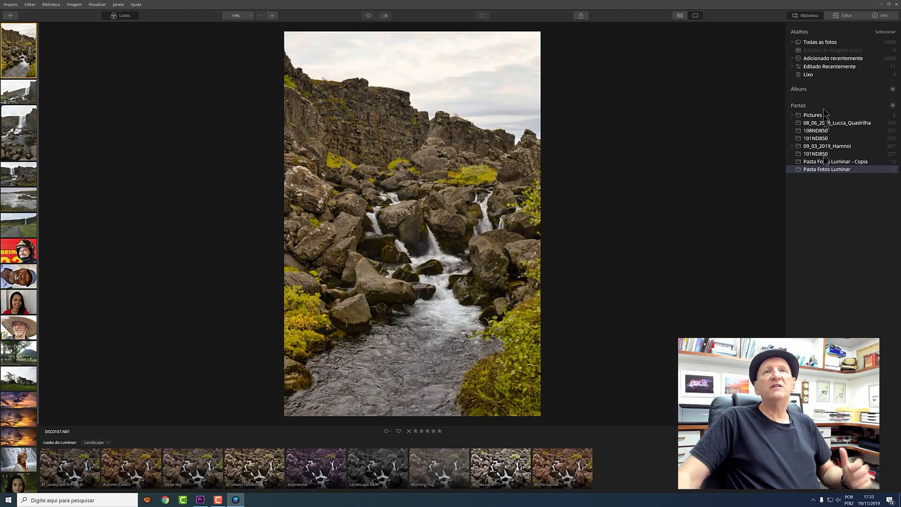
Switch to editing and set the photo's light: temperature 4586, tint 16, exposure -1.18, smart contrast 28, highlights -68, shadows 74.
click(845, 18)
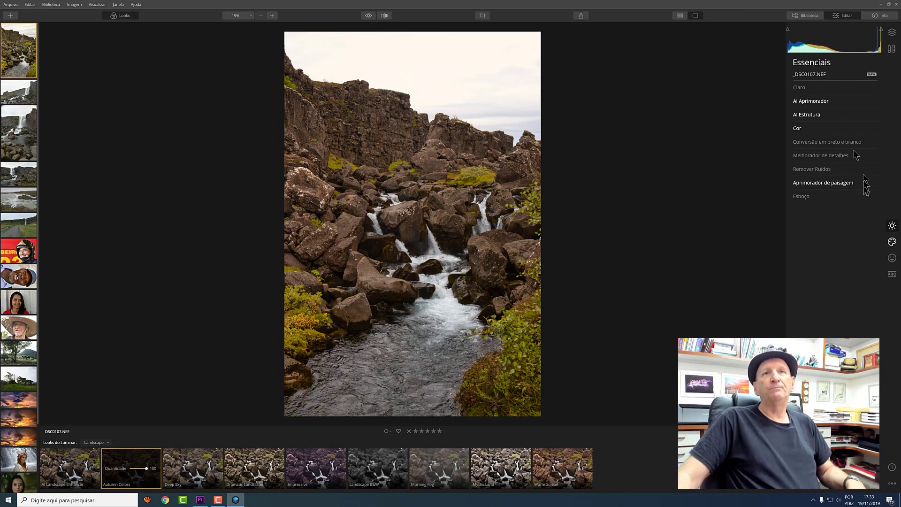
click(802, 90)
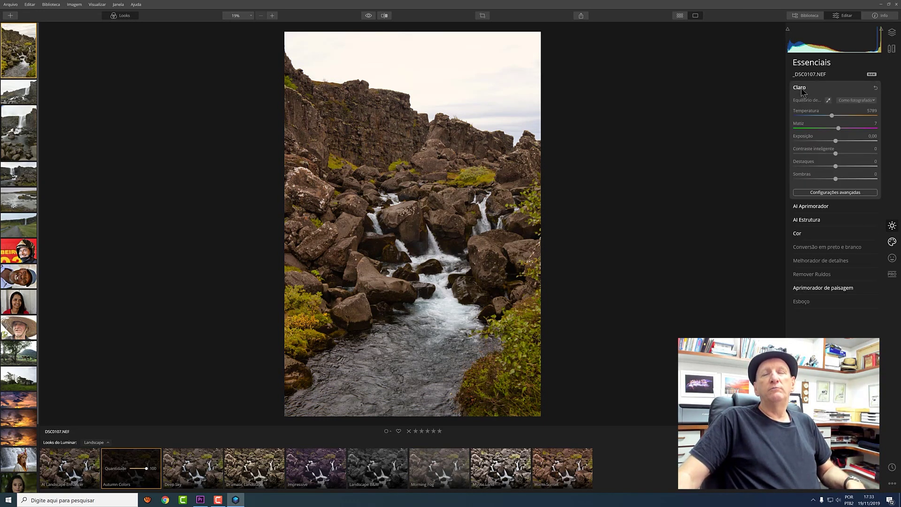
drag(832, 117, 866, 179)
drag(835, 153, 847, 154)
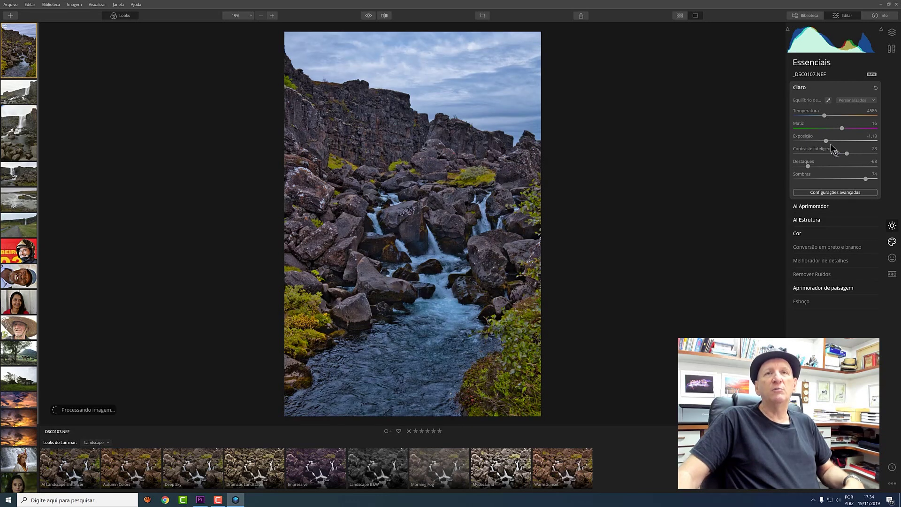
Readjust the stream photo's light to temperature 6500, highlights -65 and exposure -0.63.
drag(825, 116, 837, 116)
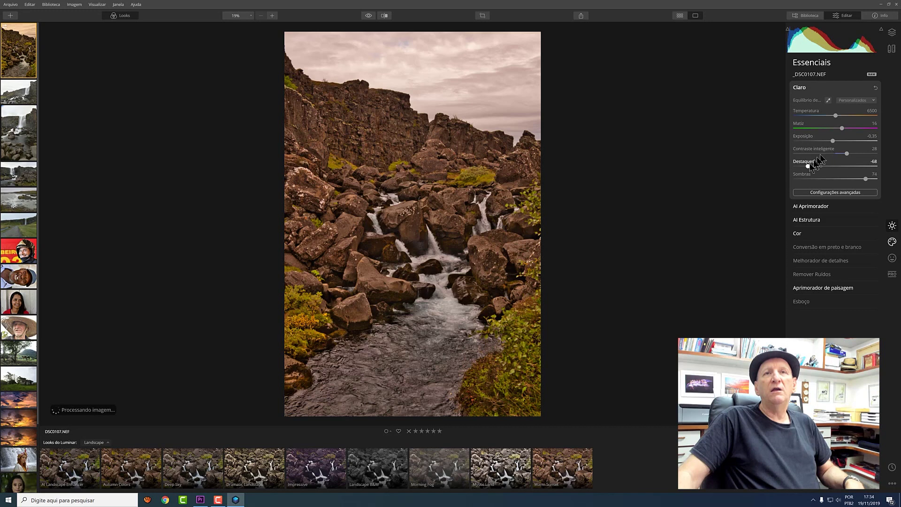
drag(808, 166, 809, 166)
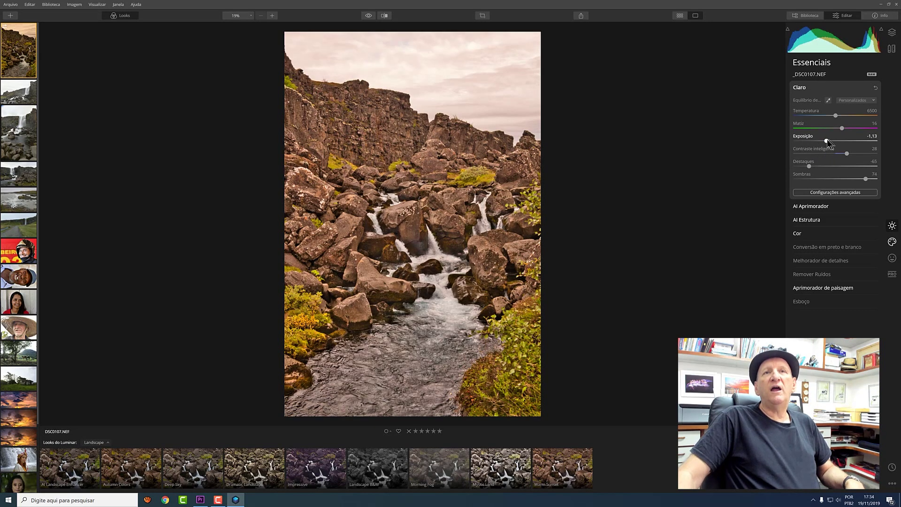
drag(829, 143, 830, 143)
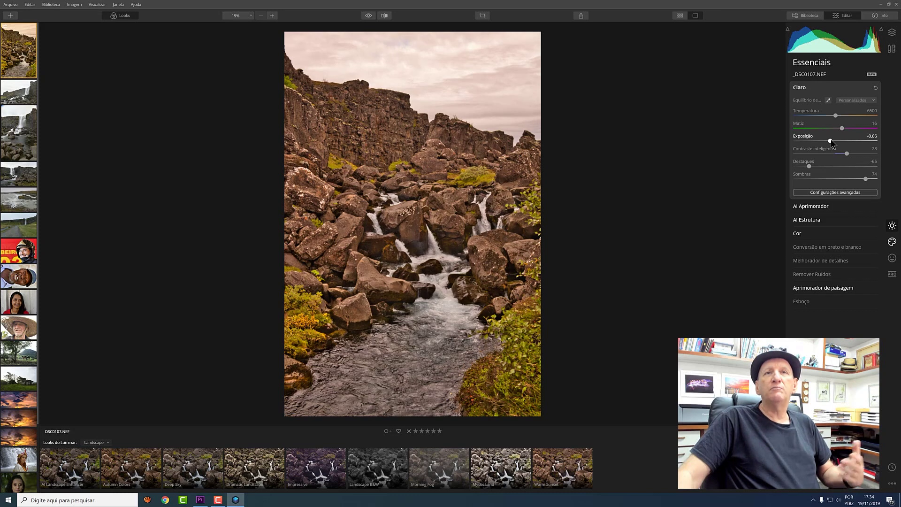
drag(831, 141, 832, 140)
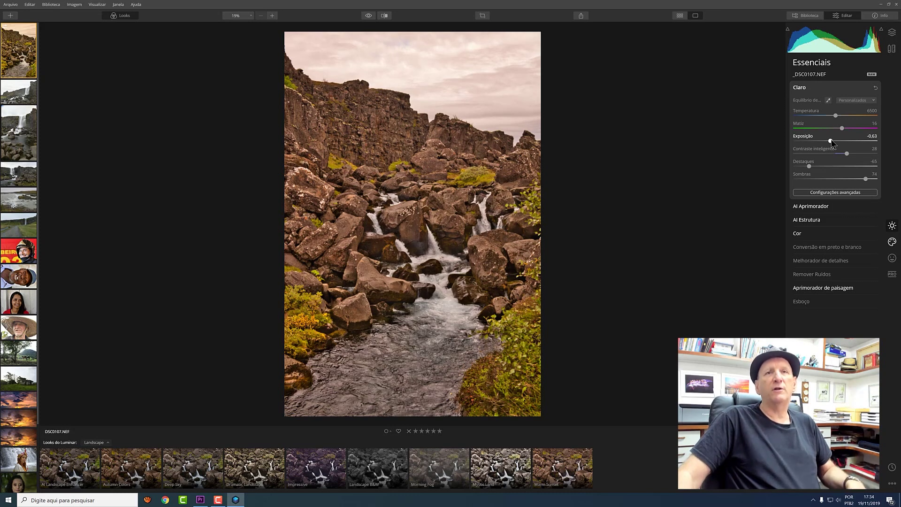
click(822, 89)
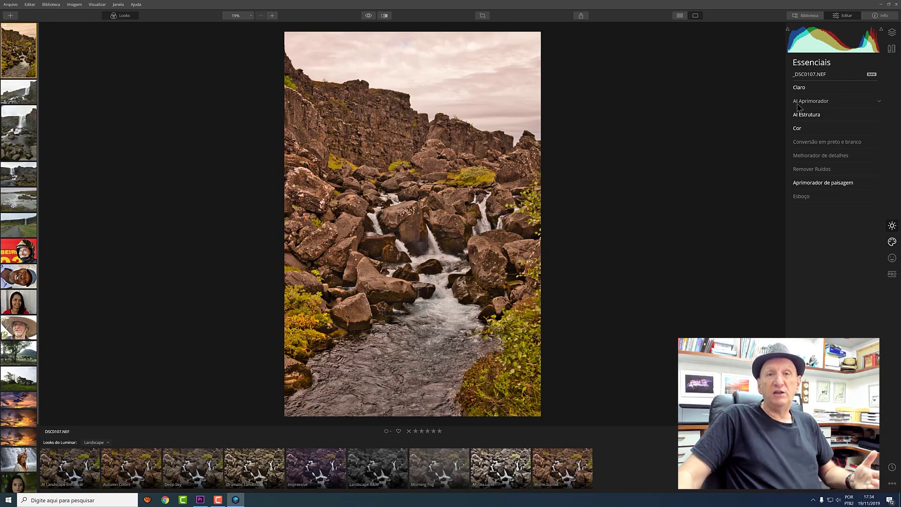
Raise AI Accent to 100 in the AI Enhancer (AI Aprimorador) filter.
click(803, 105)
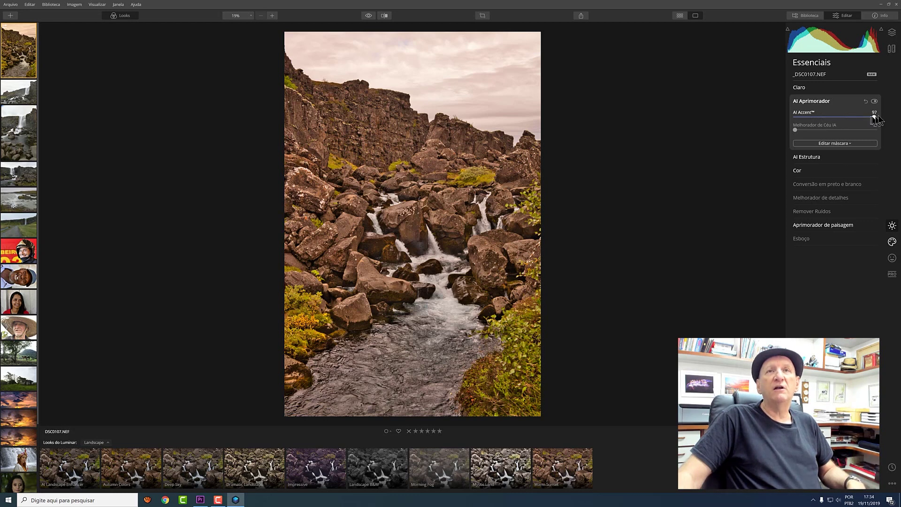
drag(872, 118, 877, 117)
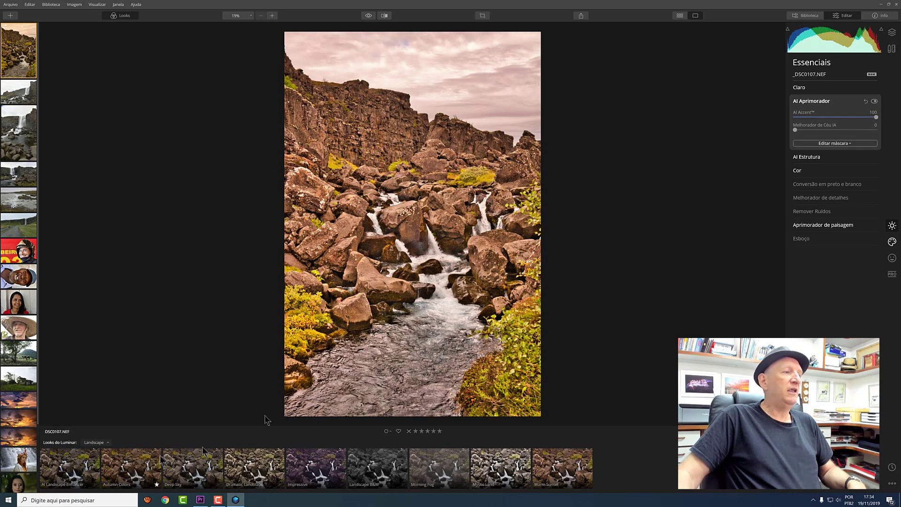
Apply the AI Landscape Enhancer look to the stream photo, with AI Accent at 100 and AI Sky Enhancer at 51.
click(86, 467)
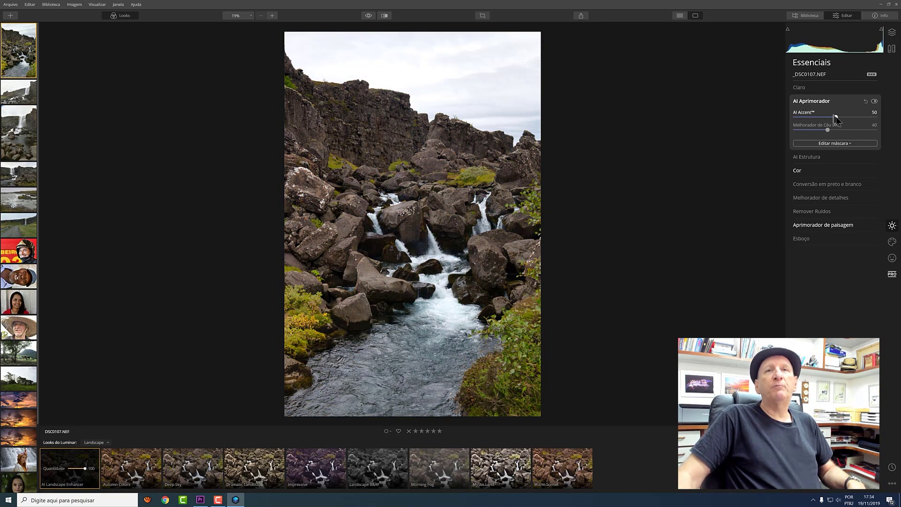
drag(837, 117, 876, 118)
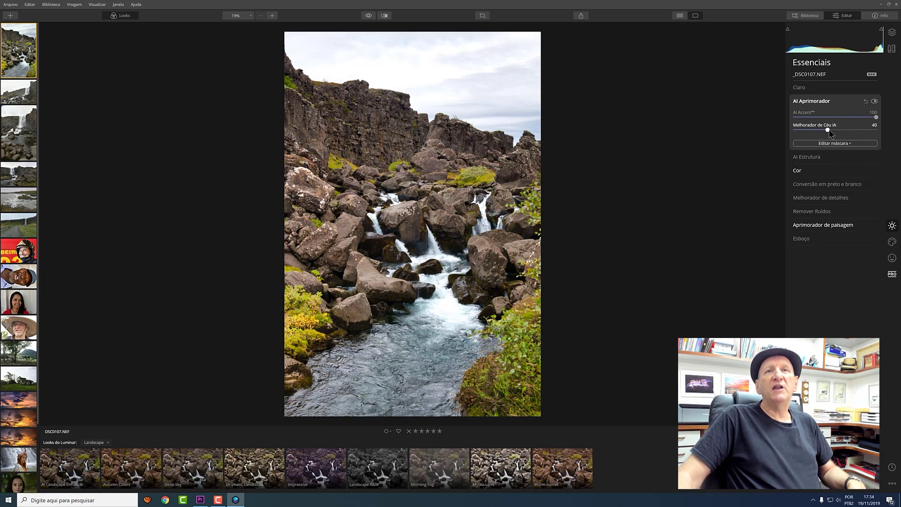
drag(831, 132, 878, 135)
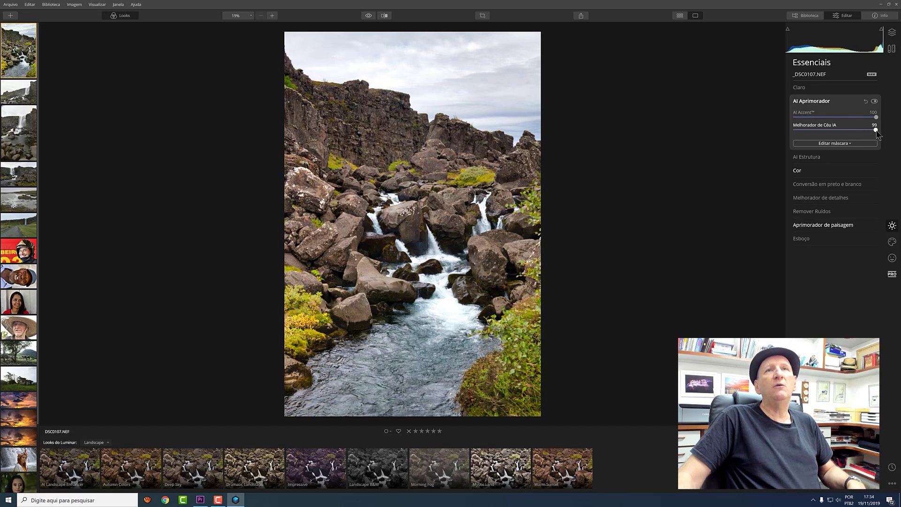
drag(875, 132, 834, 130)
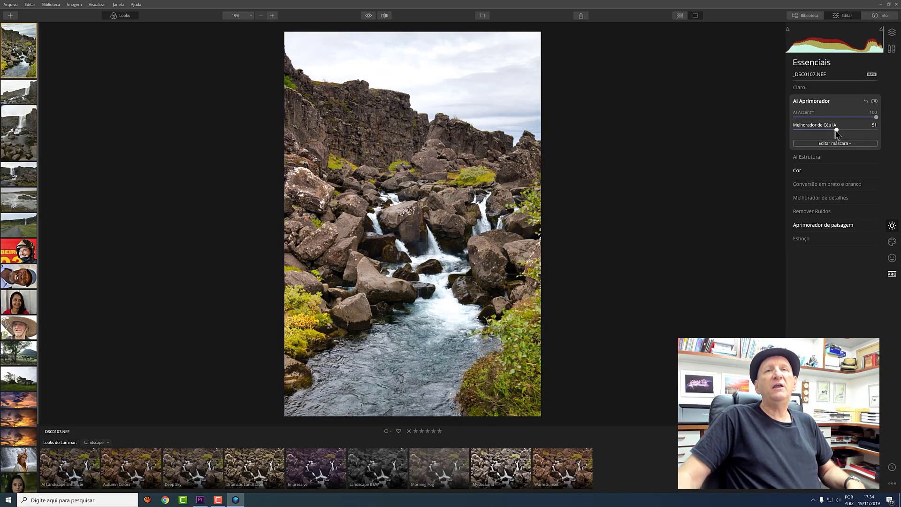
click(842, 107)
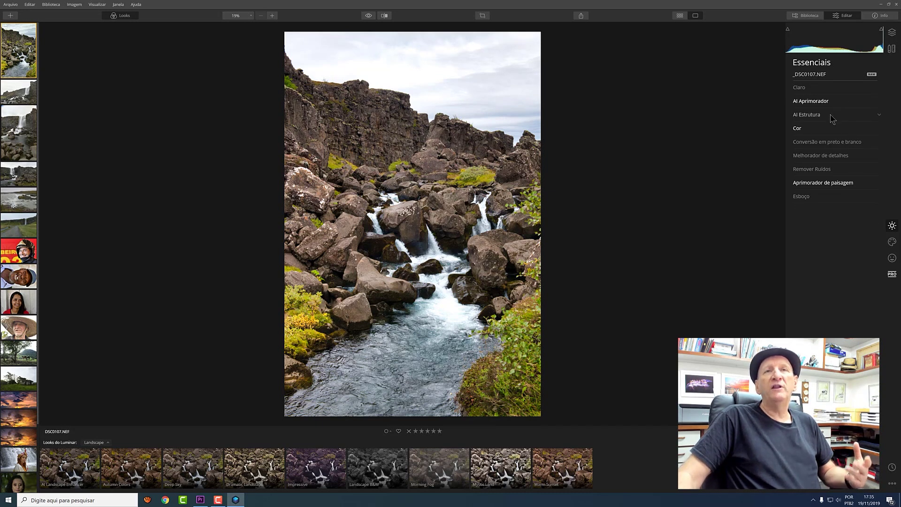
Set AI Structure (AI Estrutura) to an amount of 17 and a boost of 57.
click(831, 115)
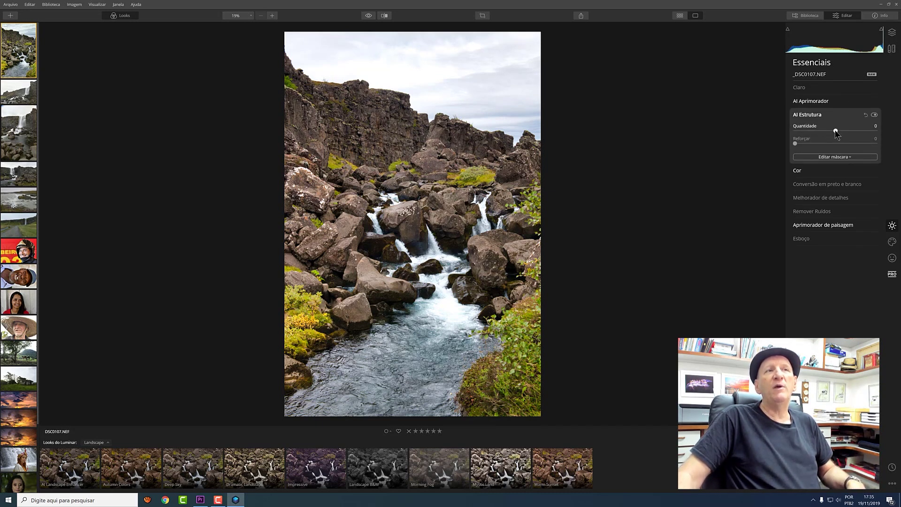
drag(858, 134, 863, 131)
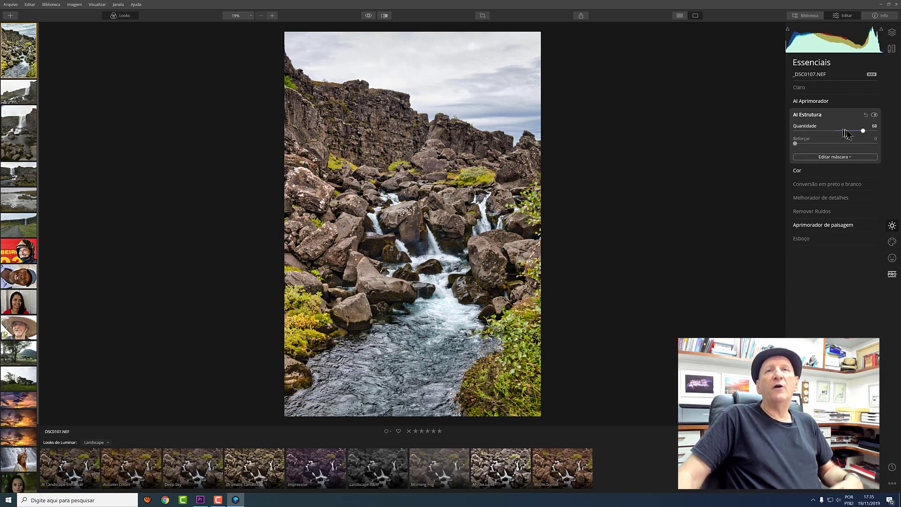
drag(864, 131, 843, 144)
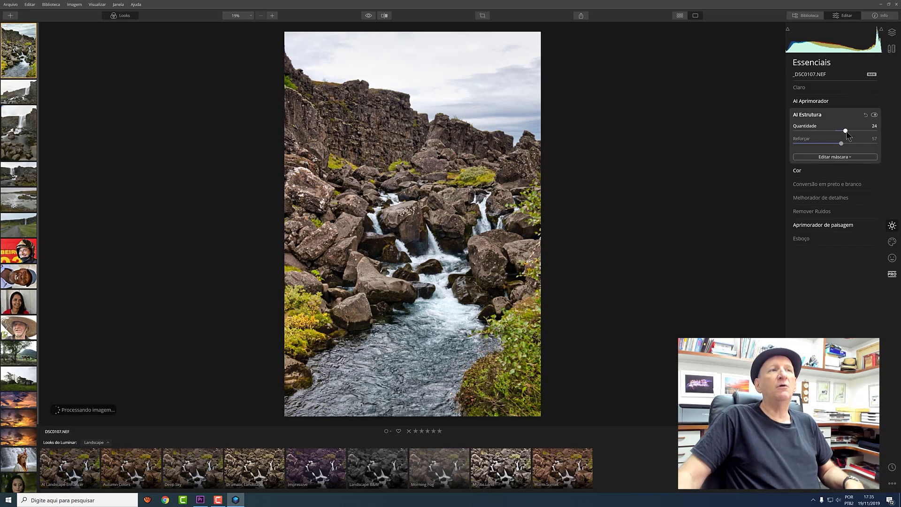
drag(846, 131, 844, 132)
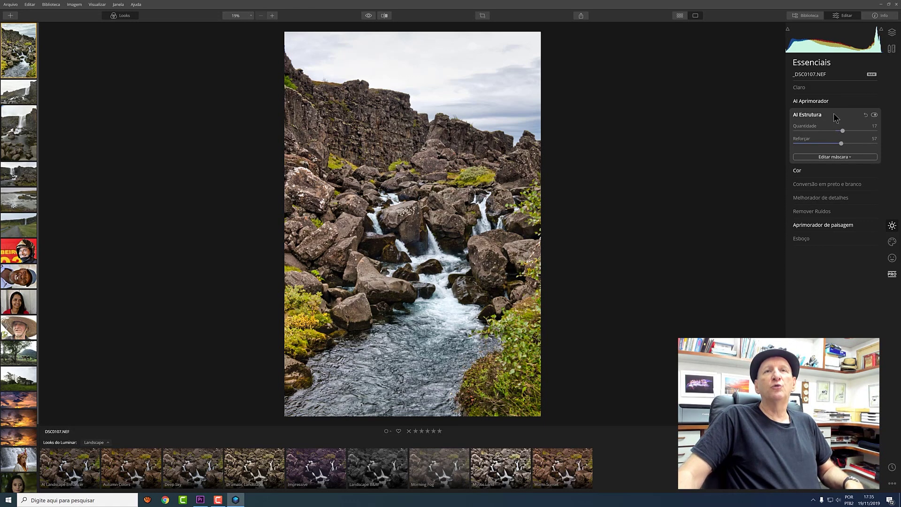
click(833, 114)
Set the photo's colour saturation to 26 and vibrance to 24.
click(829, 127)
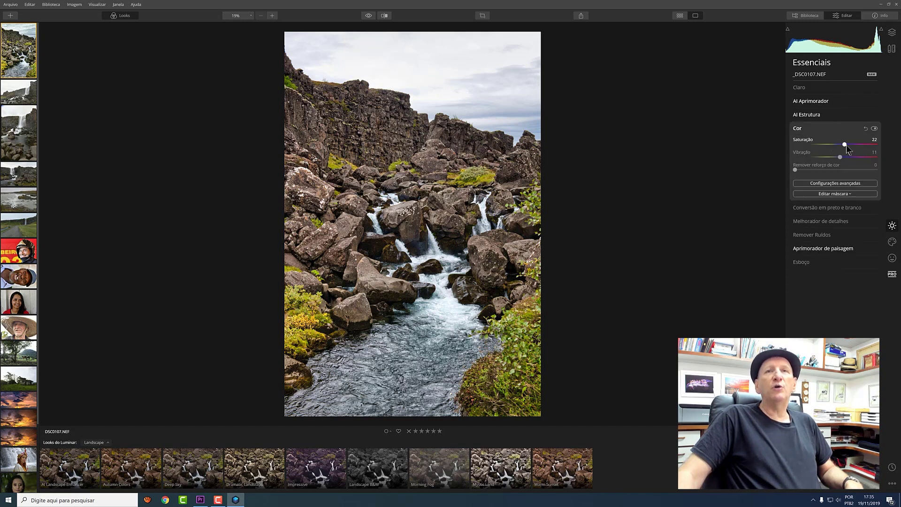
drag(844, 157, 846, 157)
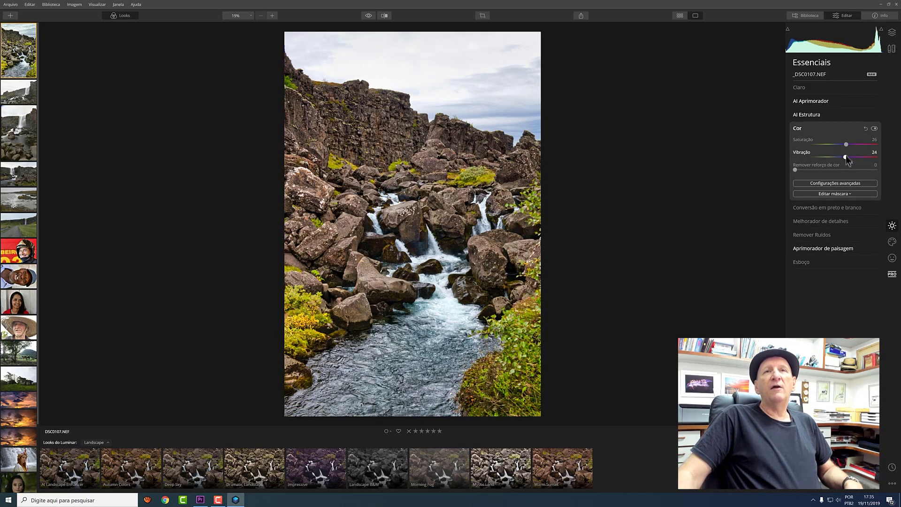
Examine the Light (Claro) settings and the advanced Color (Cor) settings with hue, saturation and luminance per colour.
click(812, 89)
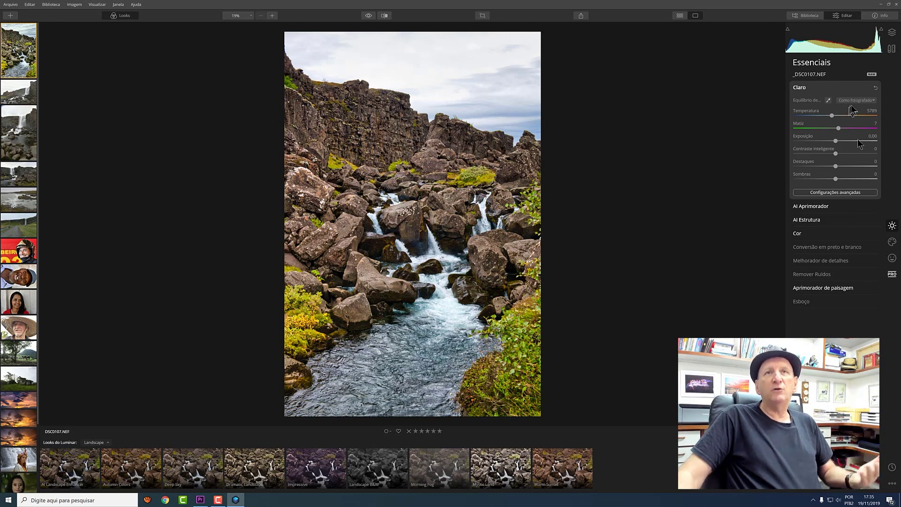
click(833, 89)
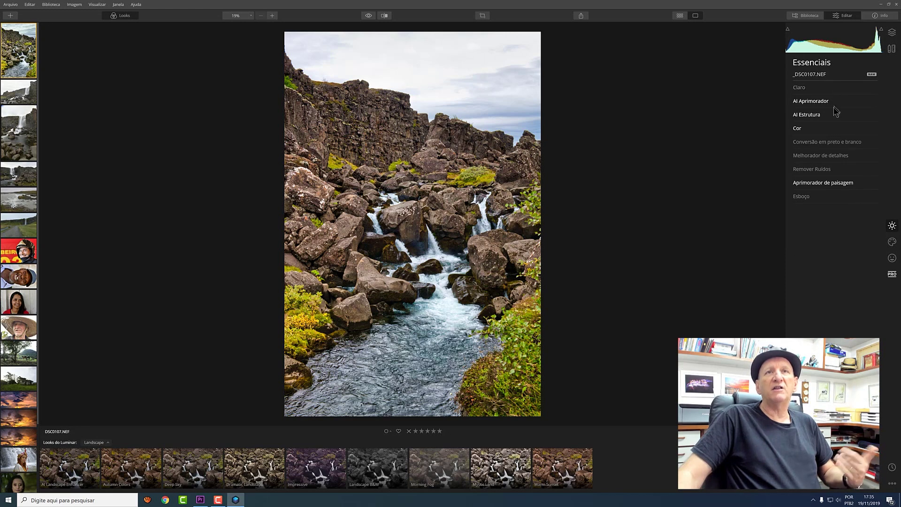
click(822, 130)
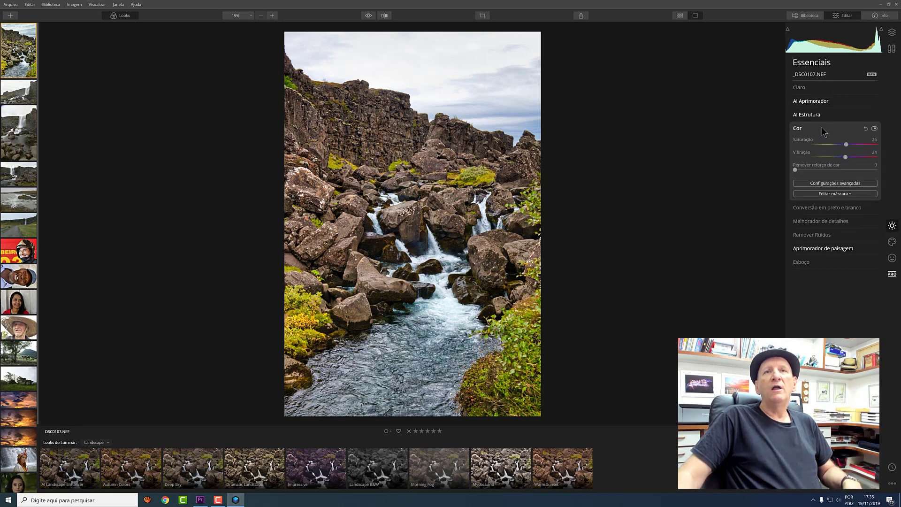
click(849, 185)
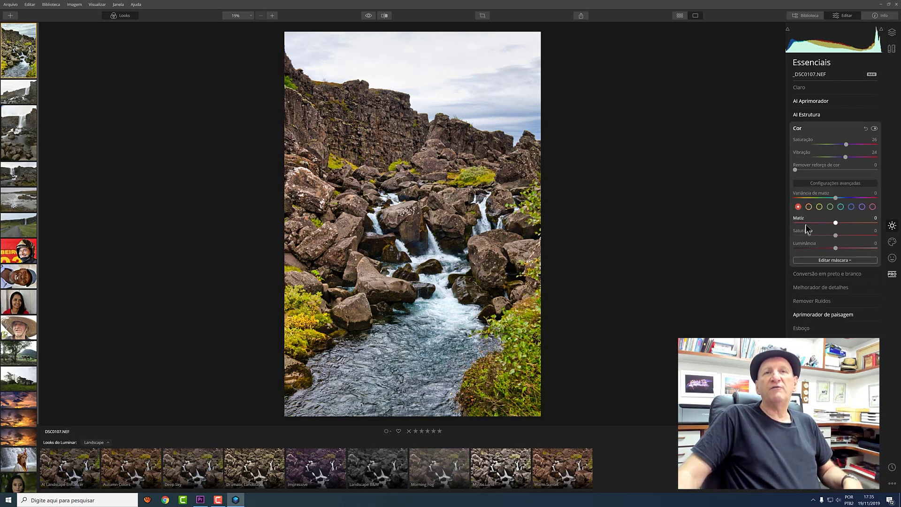
click(843, 184)
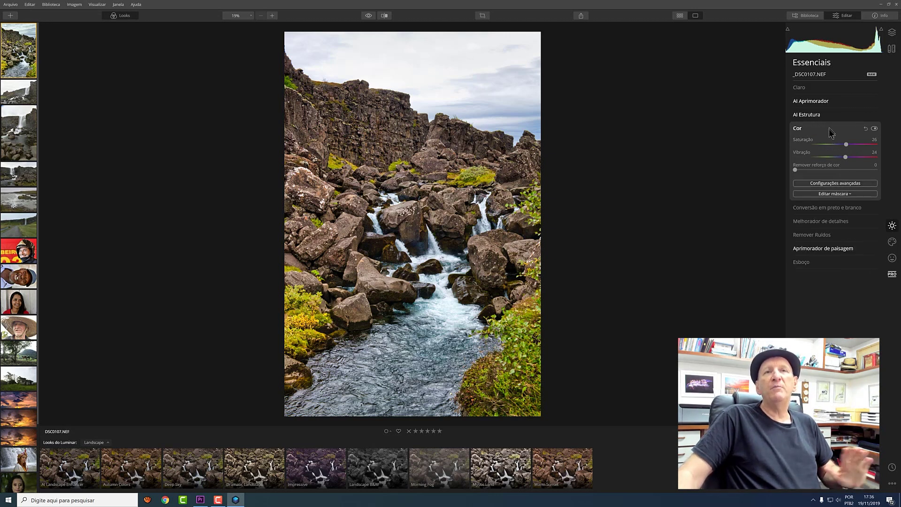
Examine the advanced Color (Cor) settings and the mask editing options of the AI Enhancer (AI Aprimorador).
click(841, 186)
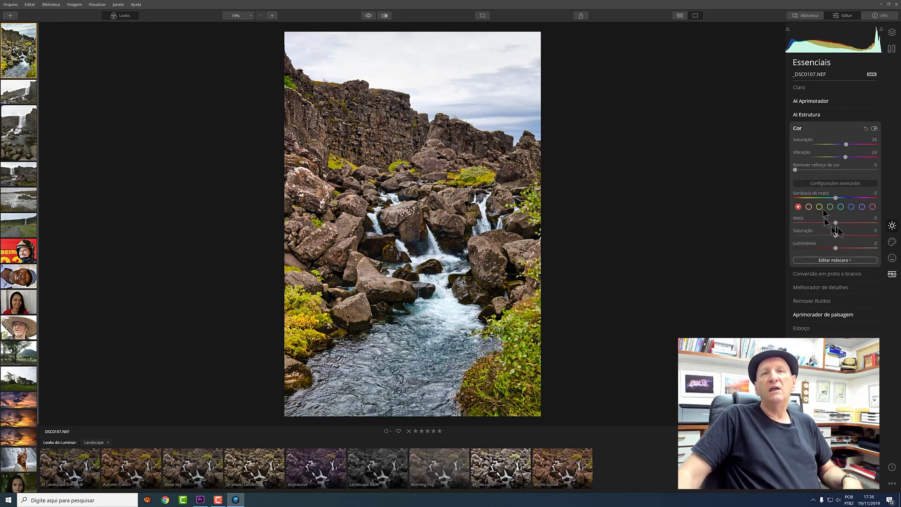
click(844, 185)
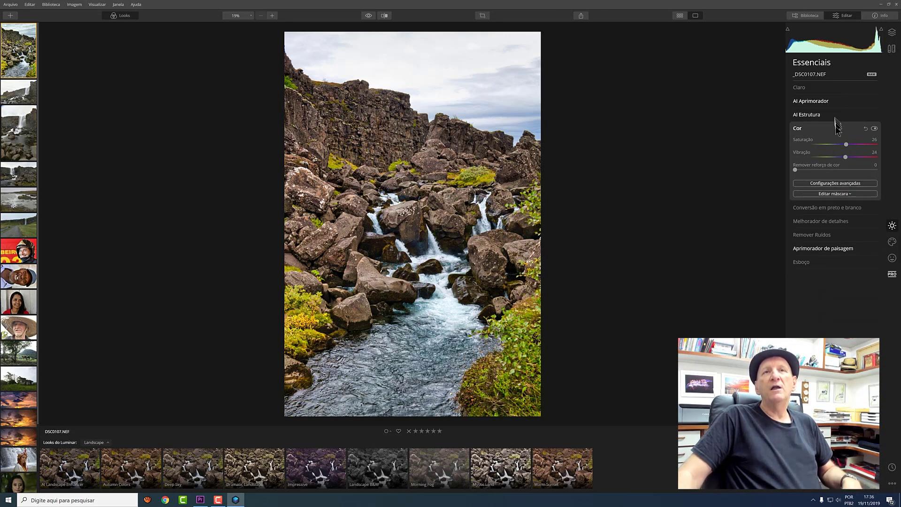
click(822, 104)
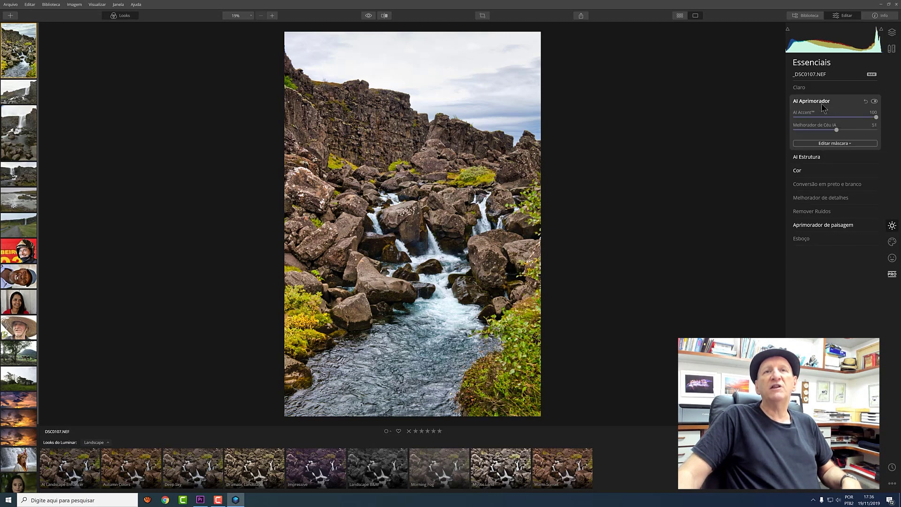
click(841, 143)
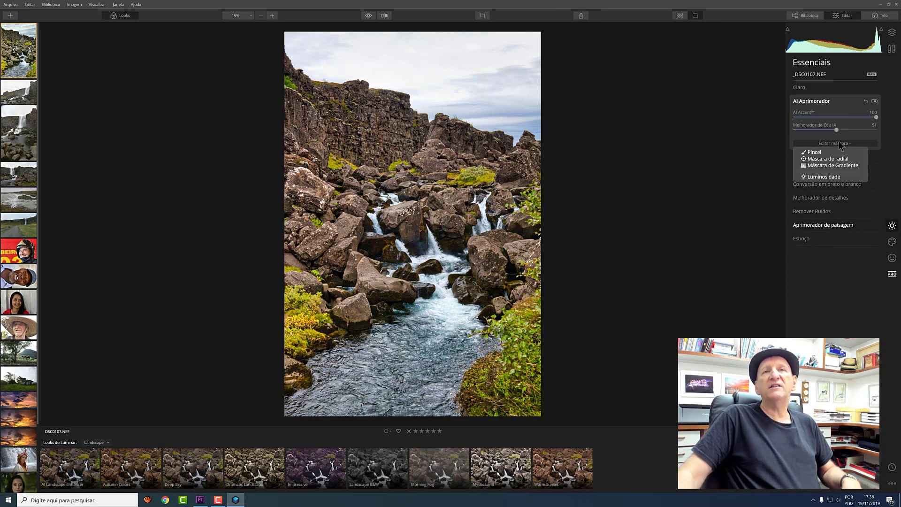
click(839, 142)
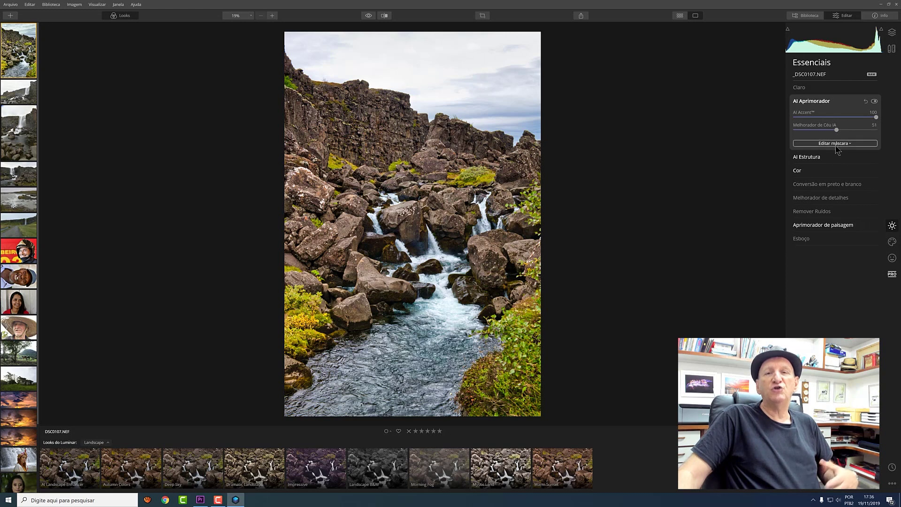
click(830, 103)
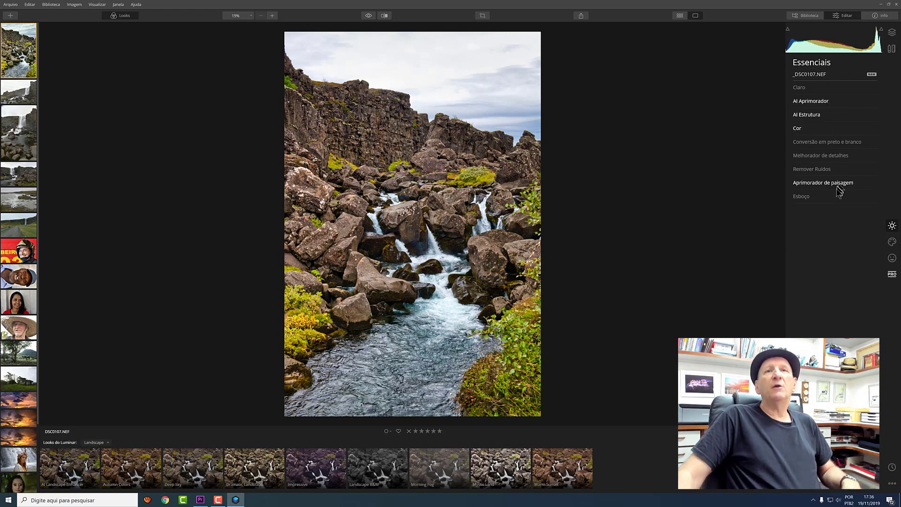
Try converting the photo to black and white with the red luminance at 28, and restore the colour version.
click(830, 142)
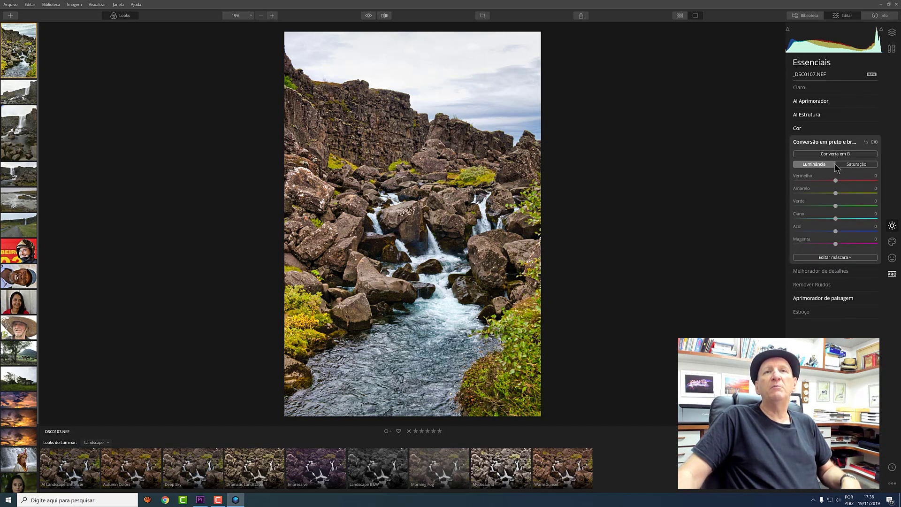
click(837, 154)
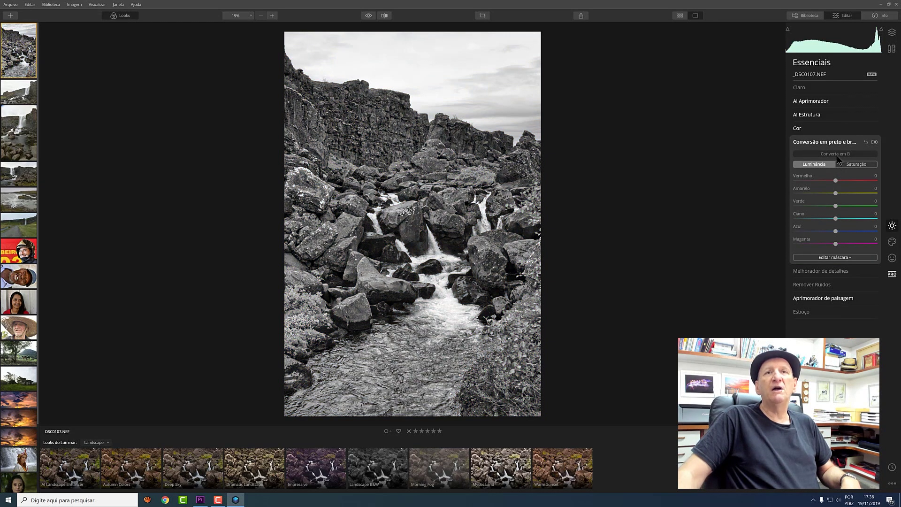
drag(836, 180, 855, 182)
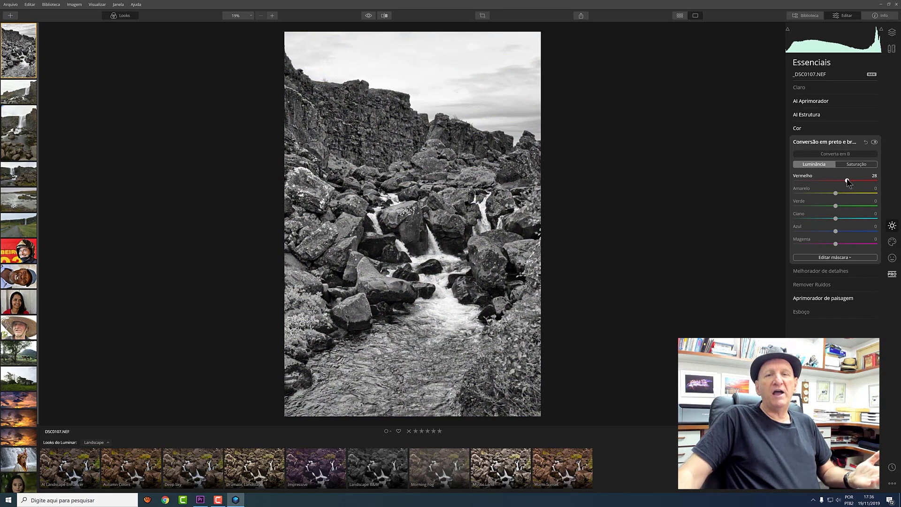
drag(848, 182, 836, 183)
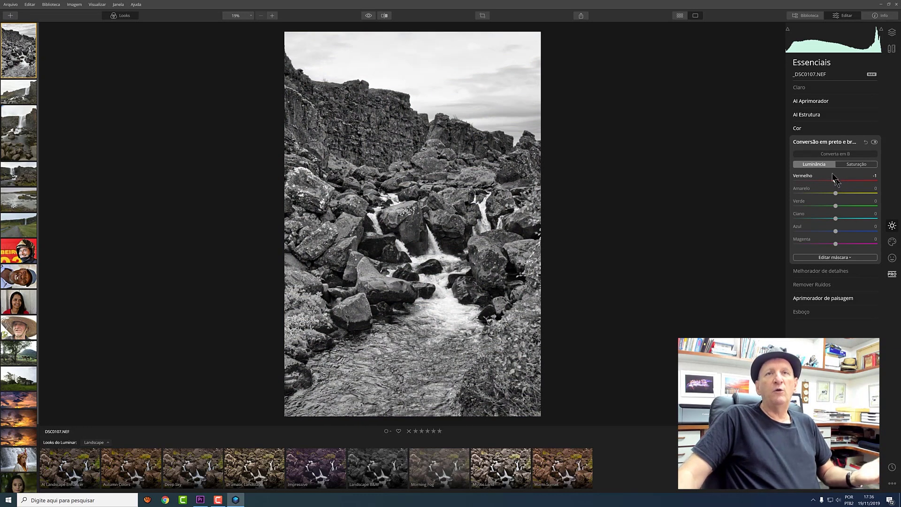
click(835, 157)
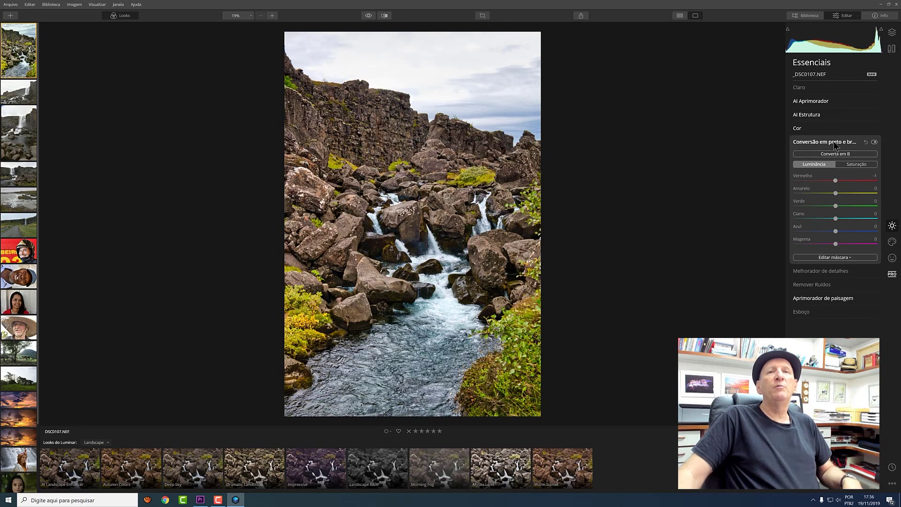
click(835, 144)
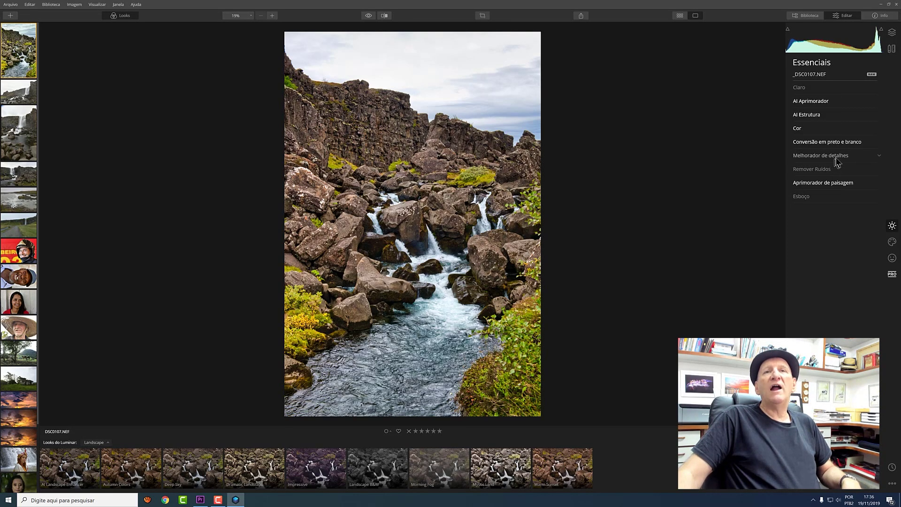
Try the Details Enhancer (Melhorador de detalhes) with small details at 23, medium at 13 and large at 15.
click(838, 159)
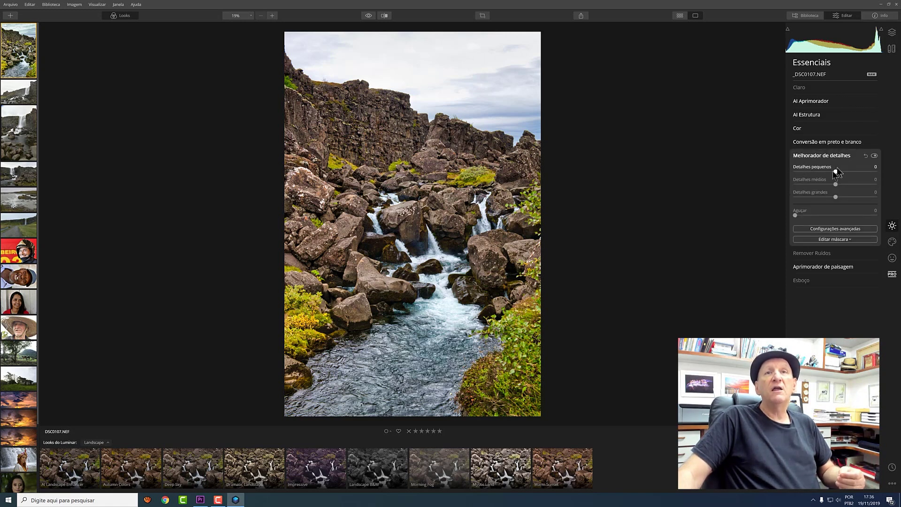
drag(843, 173, 846, 171)
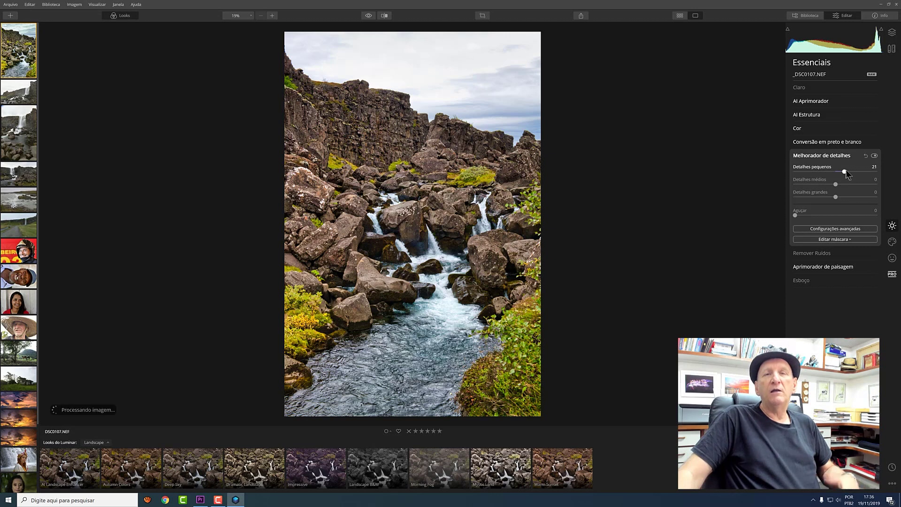
drag(836, 184, 841, 198)
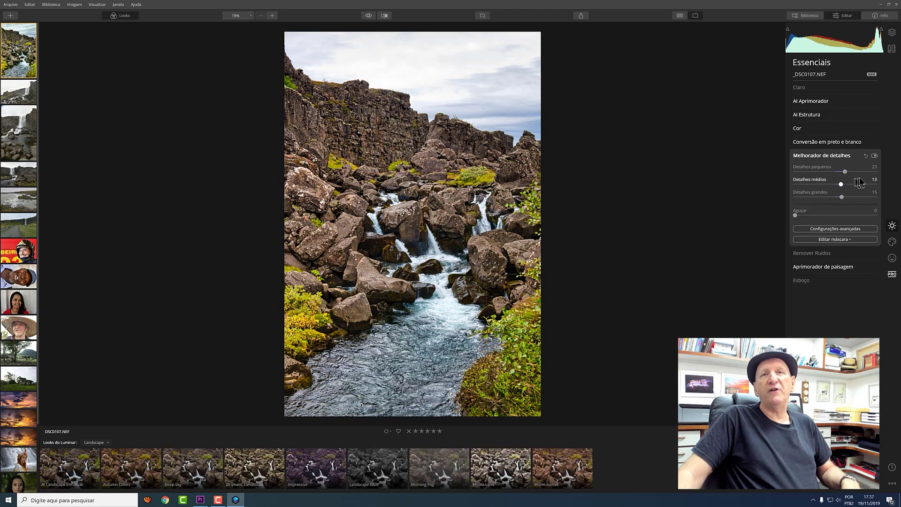
Reduce small details to -1, medium to 3 and large to 4, and review the advanced detail and sharpening settings.
drag(845, 172, 816, 170)
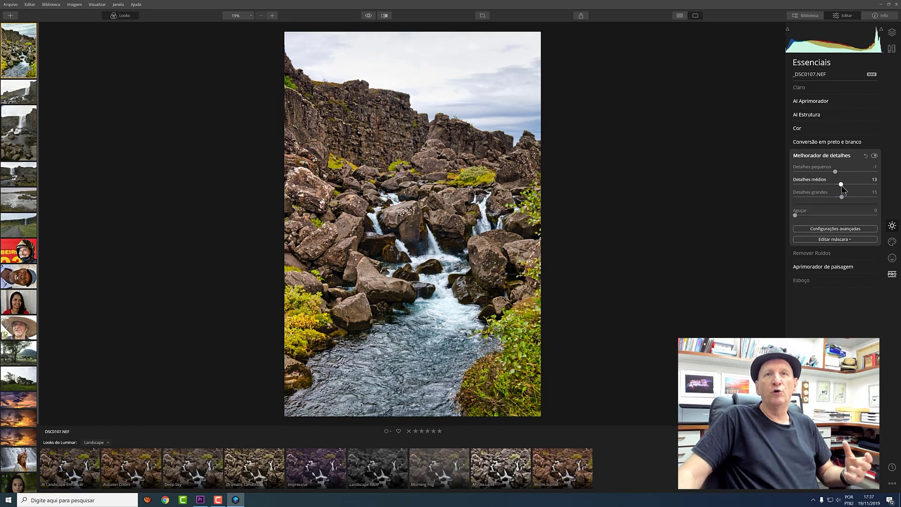
drag(839, 185, 838, 197)
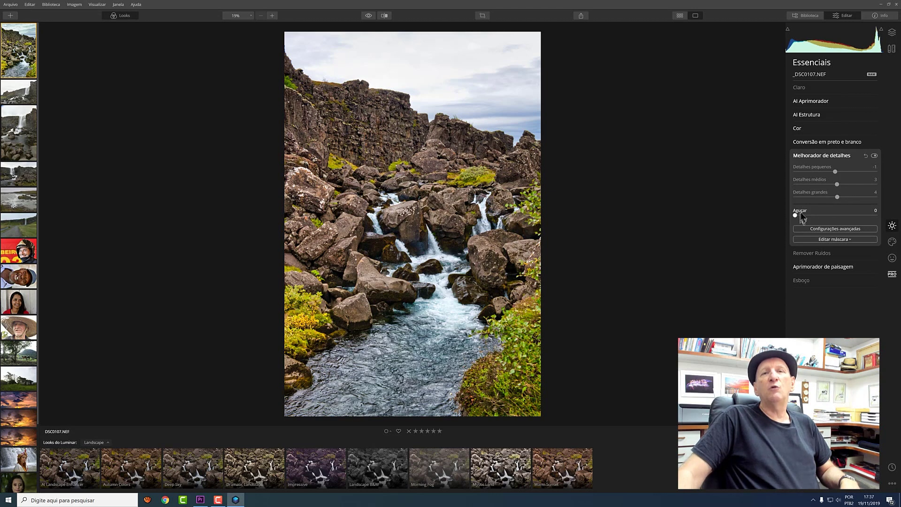
click(830, 231)
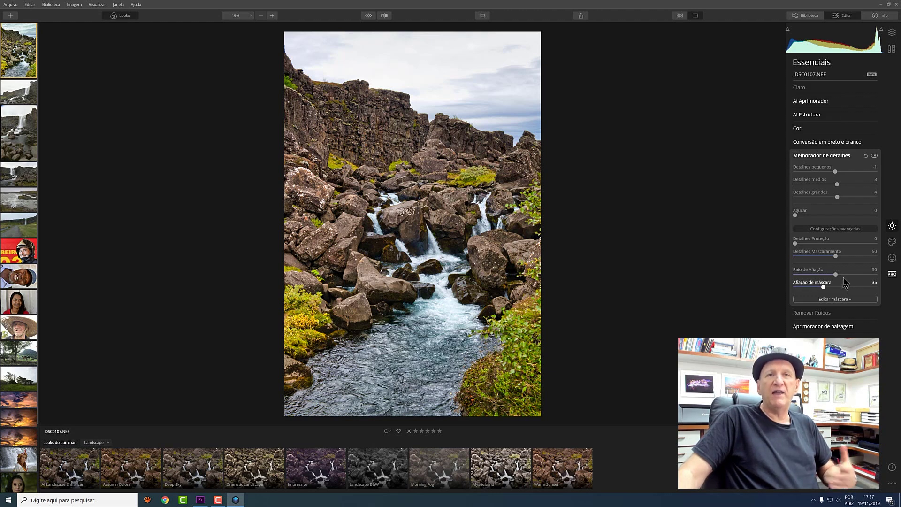
click(843, 230)
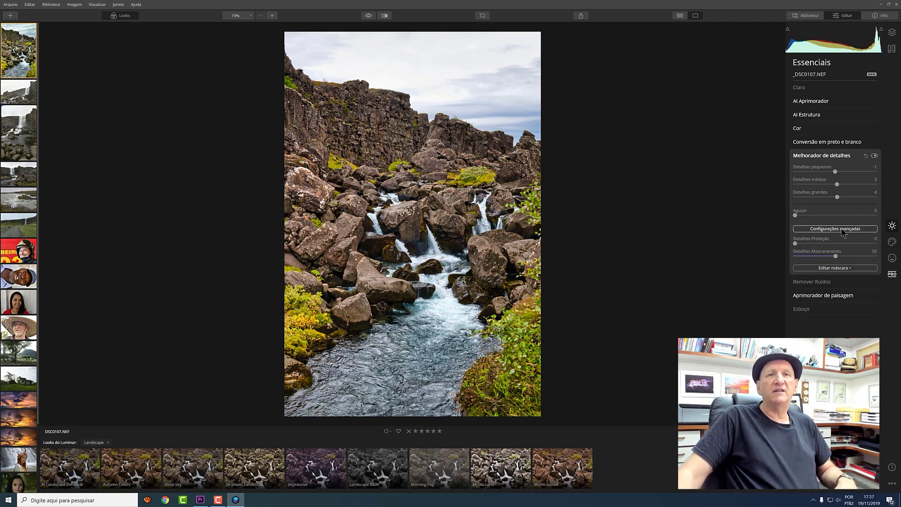
click(843, 157)
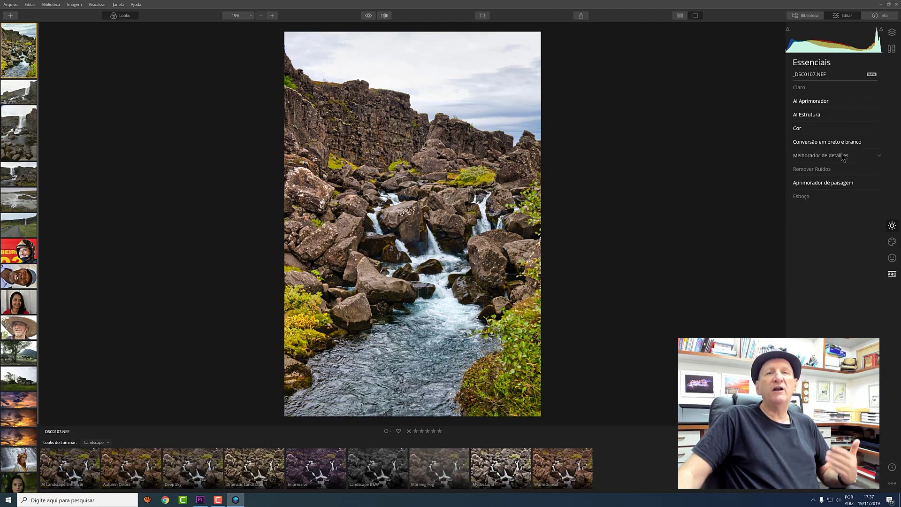
Add a vignette (Esboço) with an amount of -49 and a size of 51, and review its advanced settings.
click(824, 197)
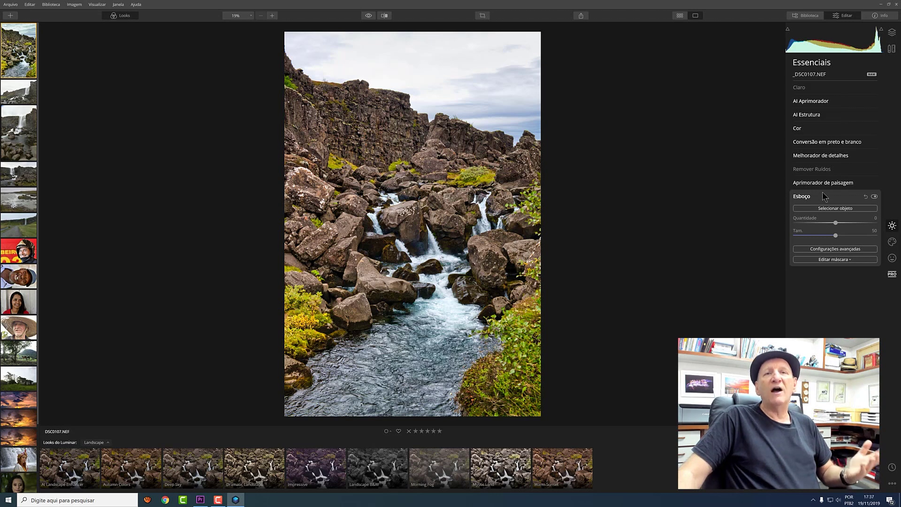
click(839, 211)
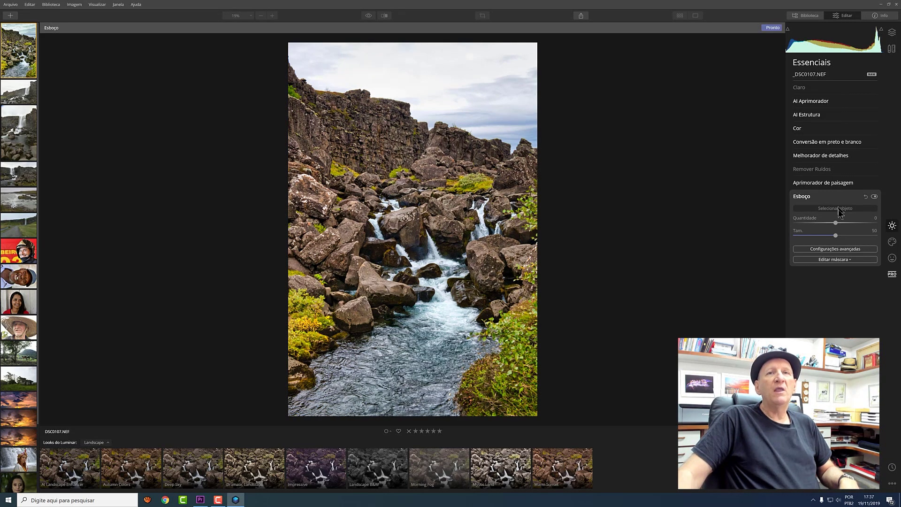
drag(836, 223, 816, 223)
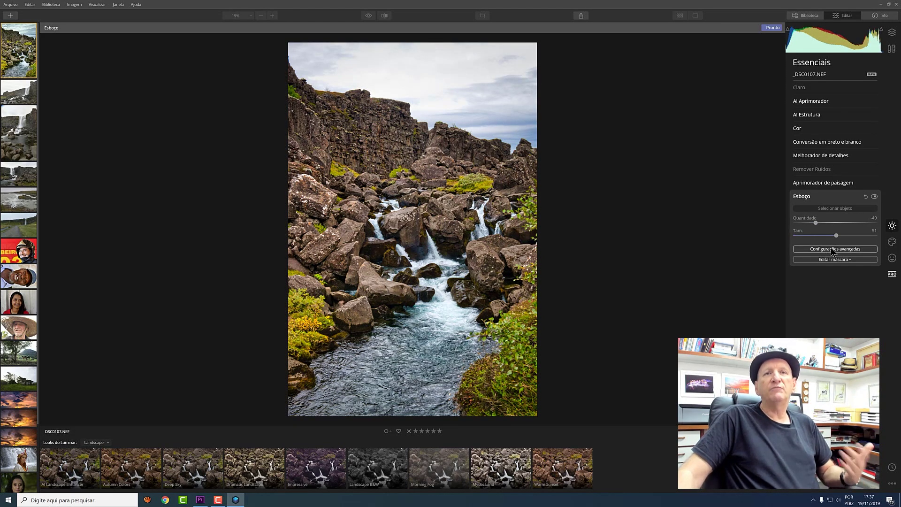
click(832, 248)
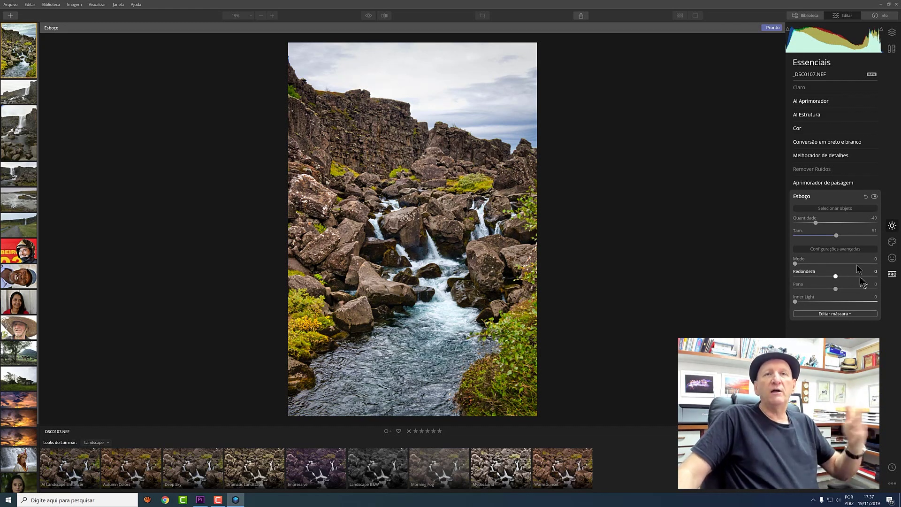
click(837, 197)
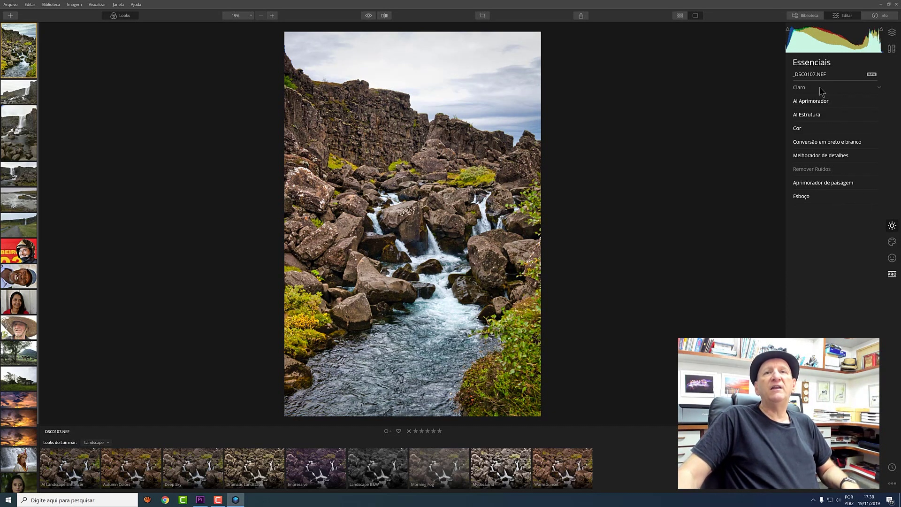
Open the Creative (Criativo) filters and examine the sky choices and advanced settings of AI Sky Replacement.
click(893, 228)
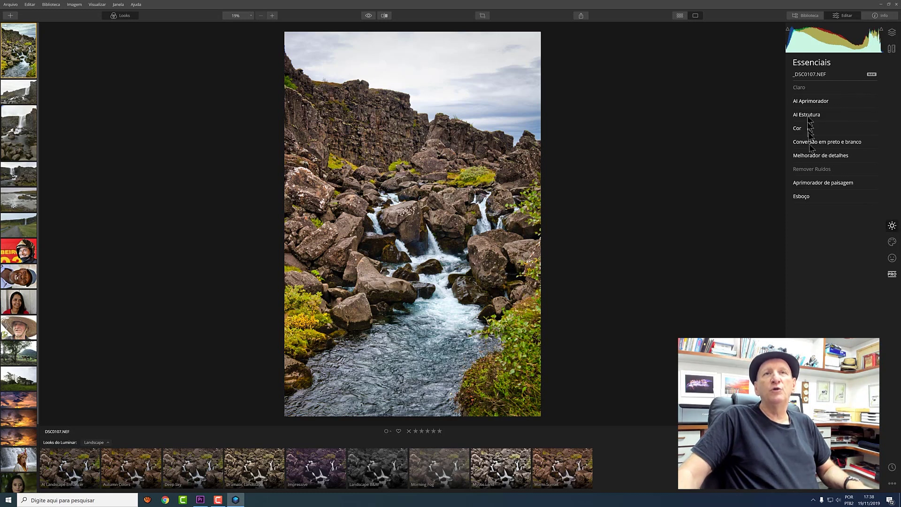
click(894, 227)
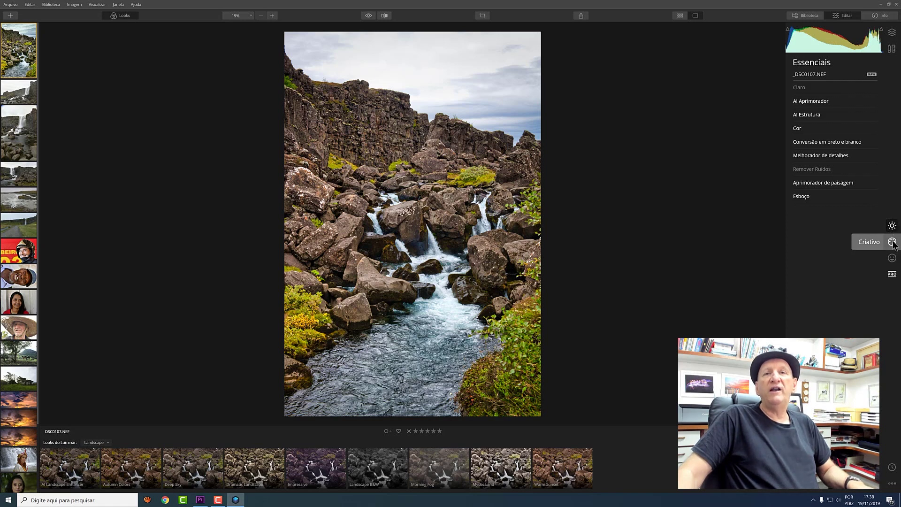
click(892, 242)
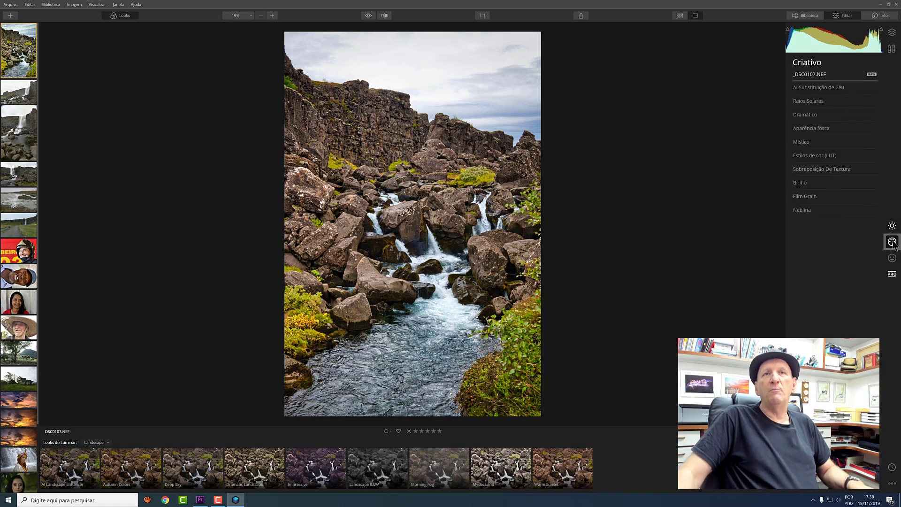
click(814, 89)
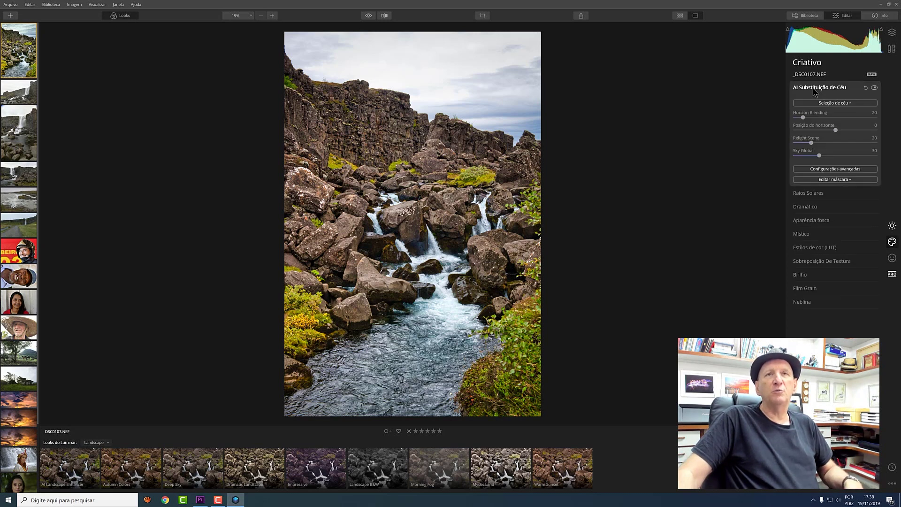
click(843, 105)
click(843, 106)
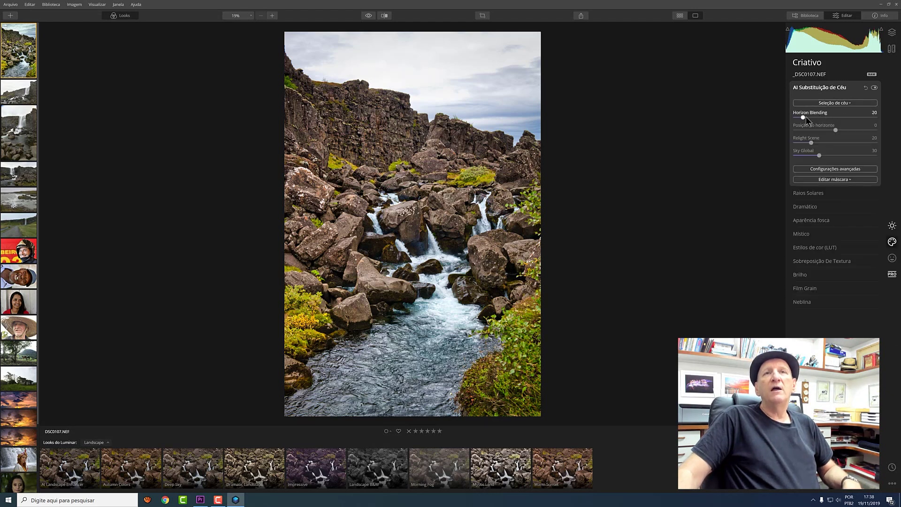
click(839, 170)
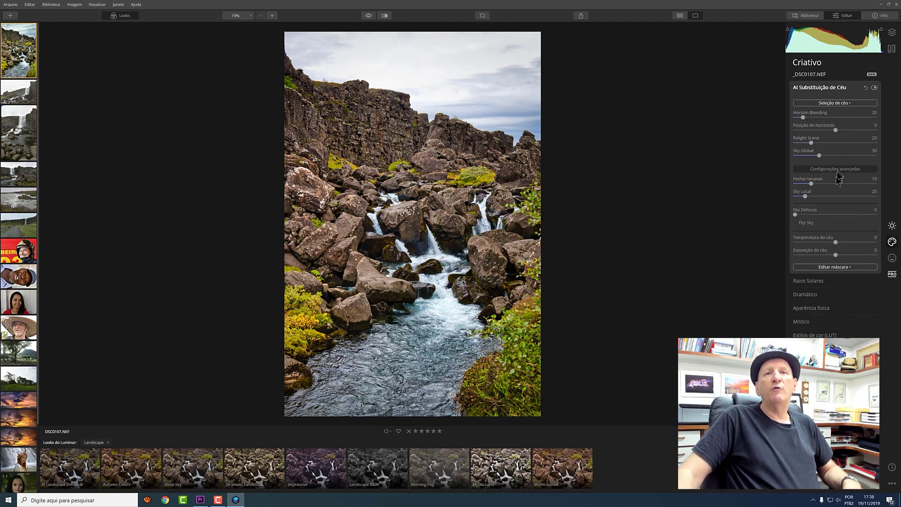
click(839, 105)
click(839, 105)
click(842, 88)
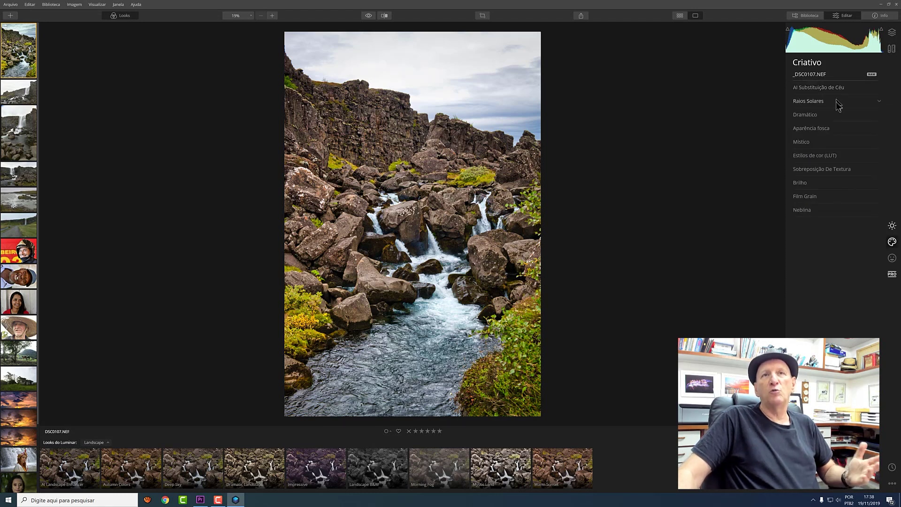
Examine the Sun Rays (Raios Solares) settings and the LUT choices offered by Color Styles (Estilos de cor).
click(839, 101)
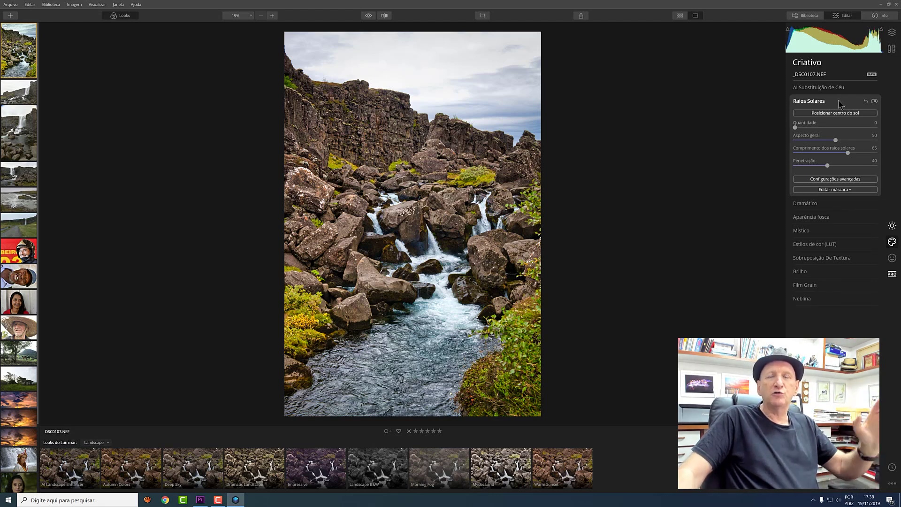
click(839, 103)
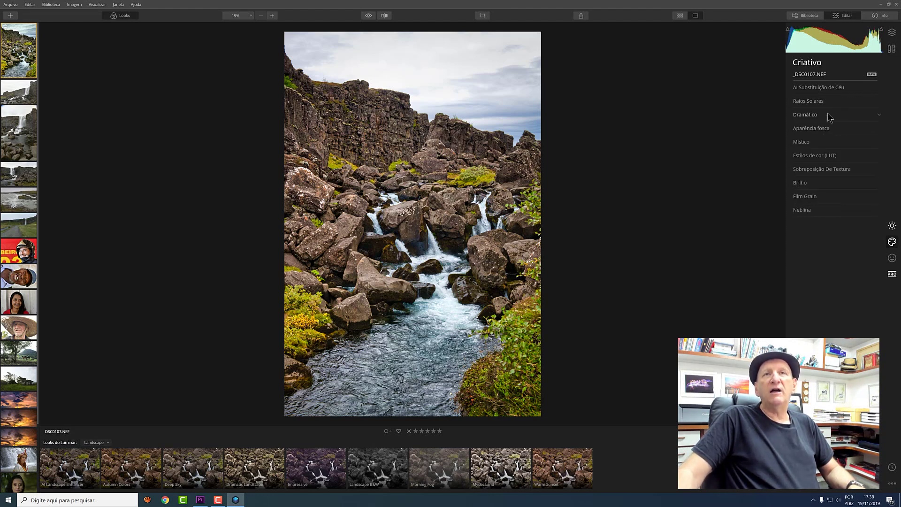
click(842, 158)
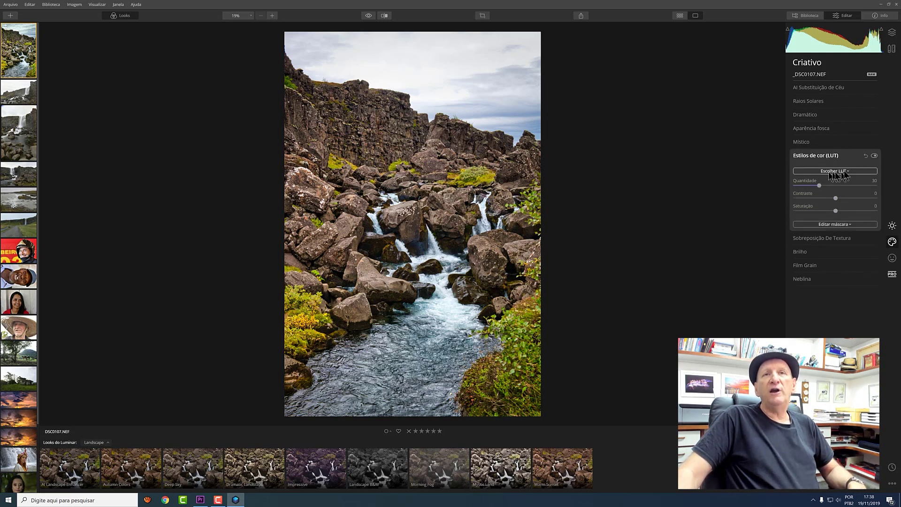
click(845, 172)
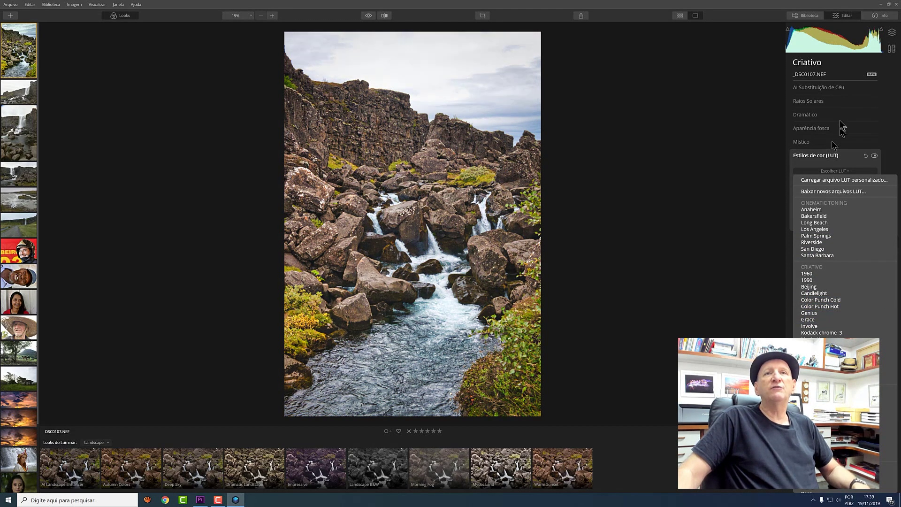
click(849, 158)
click(849, 156)
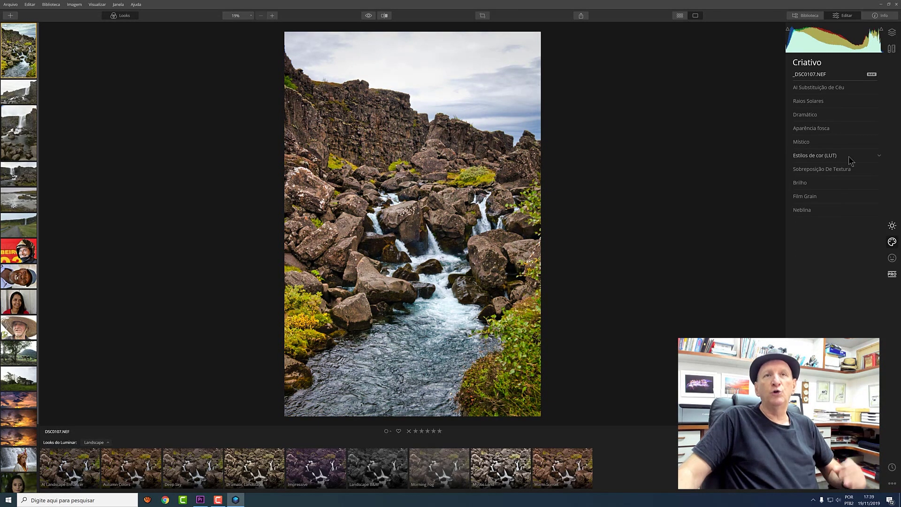
Review the settings of the Glow (Brilho) and Film Grain creative filters.
click(816, 184)
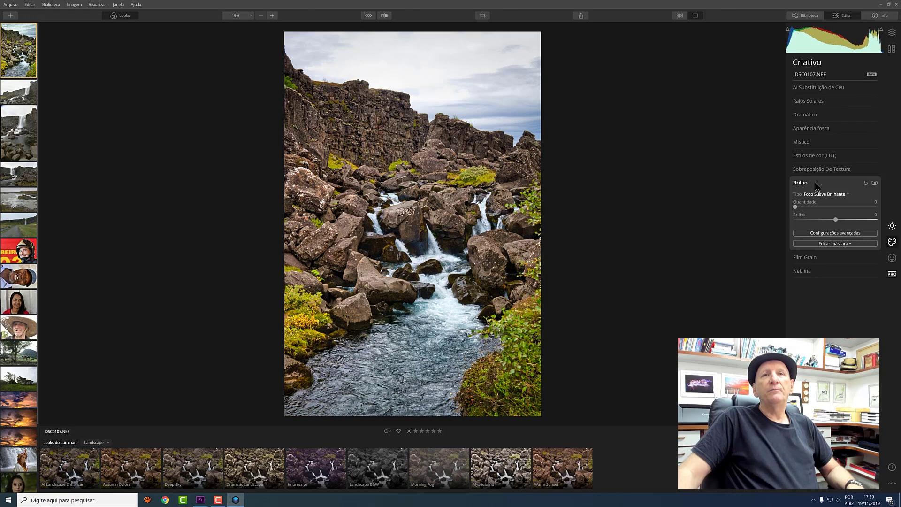
click(815, 184)
click(829, 197)
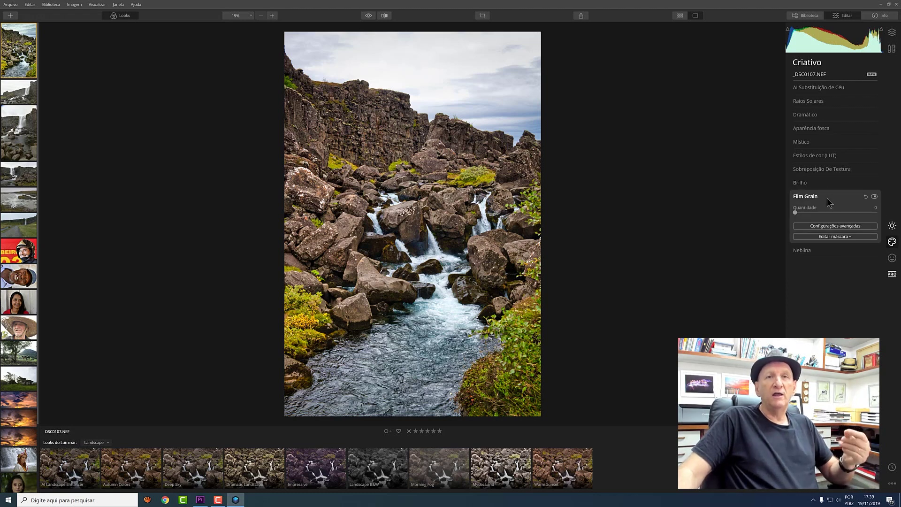
click(830, 197)
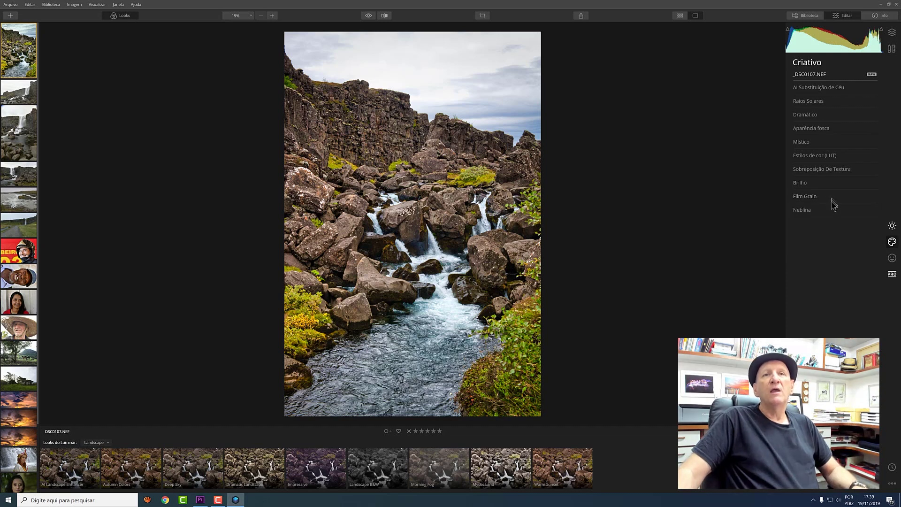
Try the Fog (Neblina) filter with light fog (Neblina clara) on the photo, and reset its amount to 0.
click(830, 210)
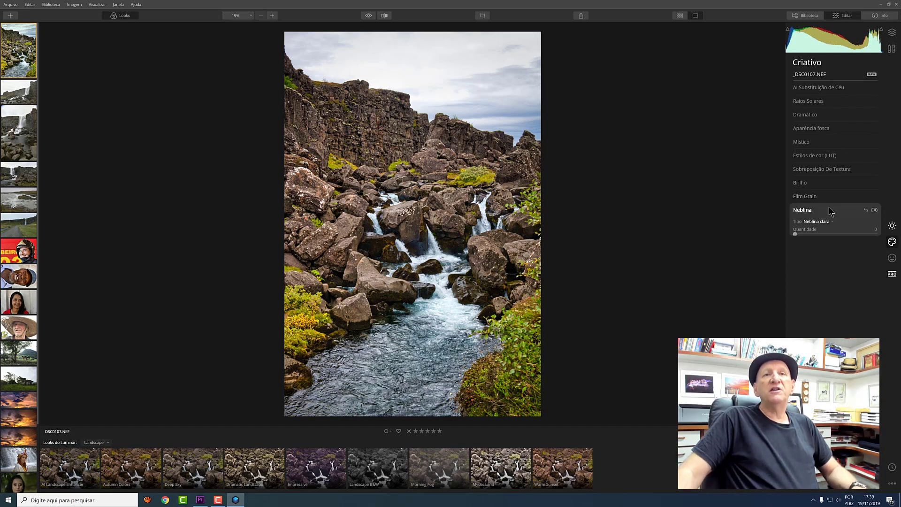
drag(798, 235, 849, 228)
double_click(806, 228)
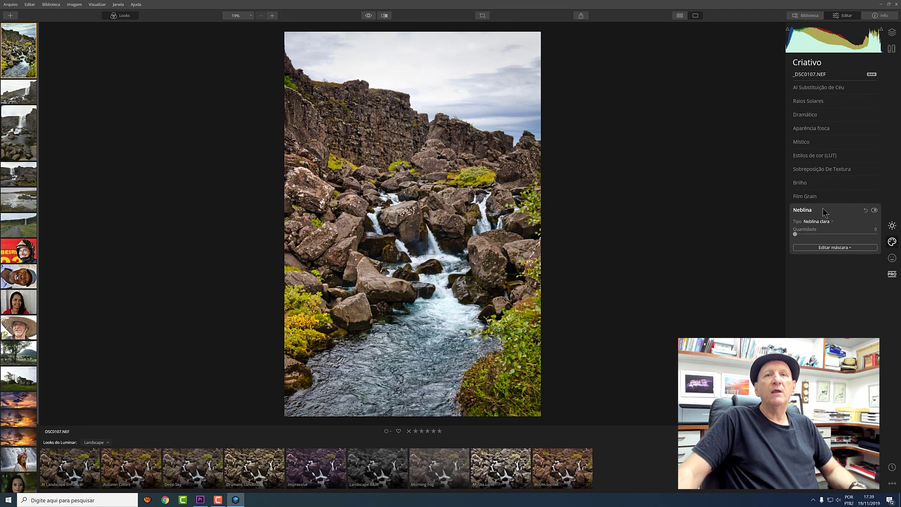
click(825, 211)
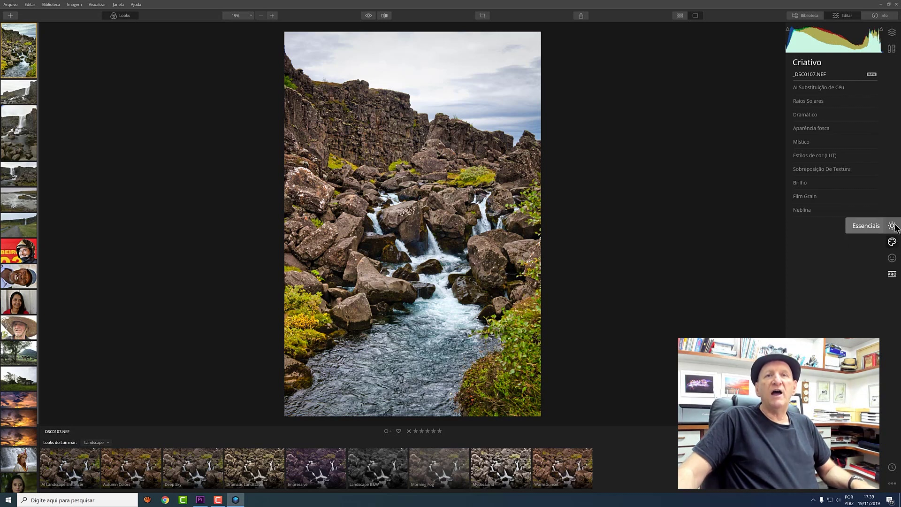
Review the filters available in the Portrait (Retrato) and Professional (Profissional) categories.
click(892, 258)
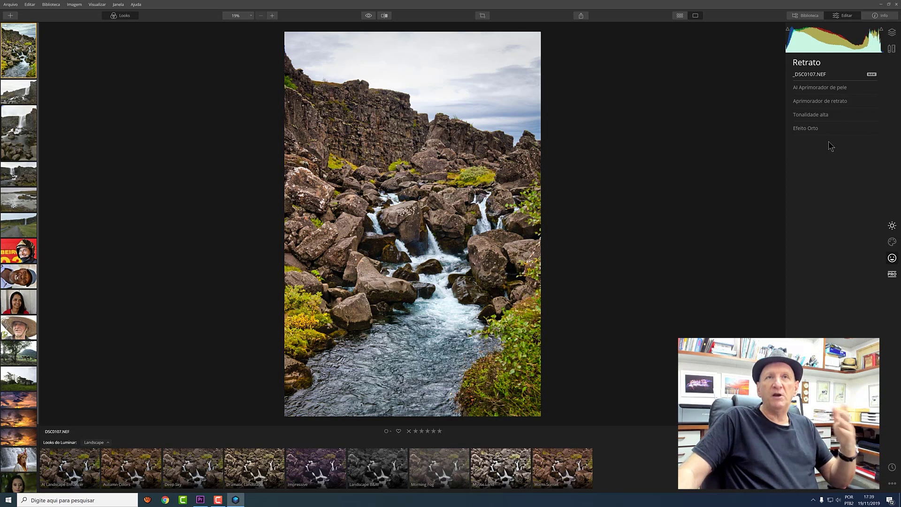
click(892, 275)
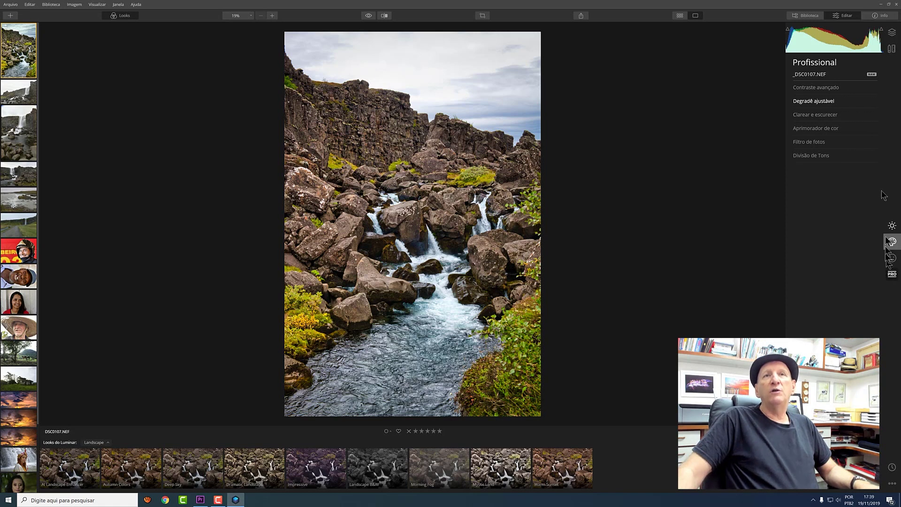